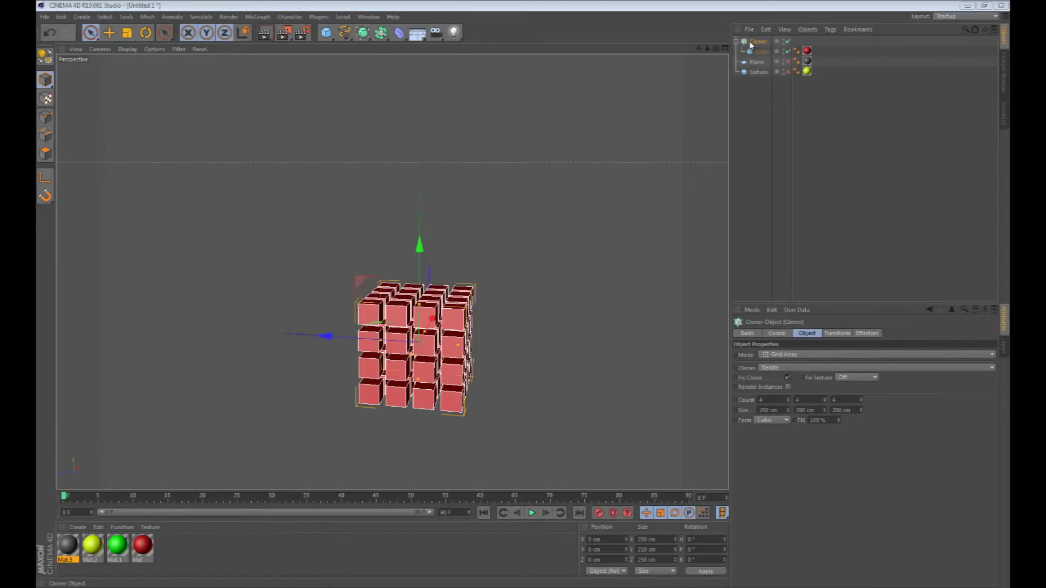
Step: Add a Plain effector to the Cloner and show the Cloner's effectors list
click(876, 333)
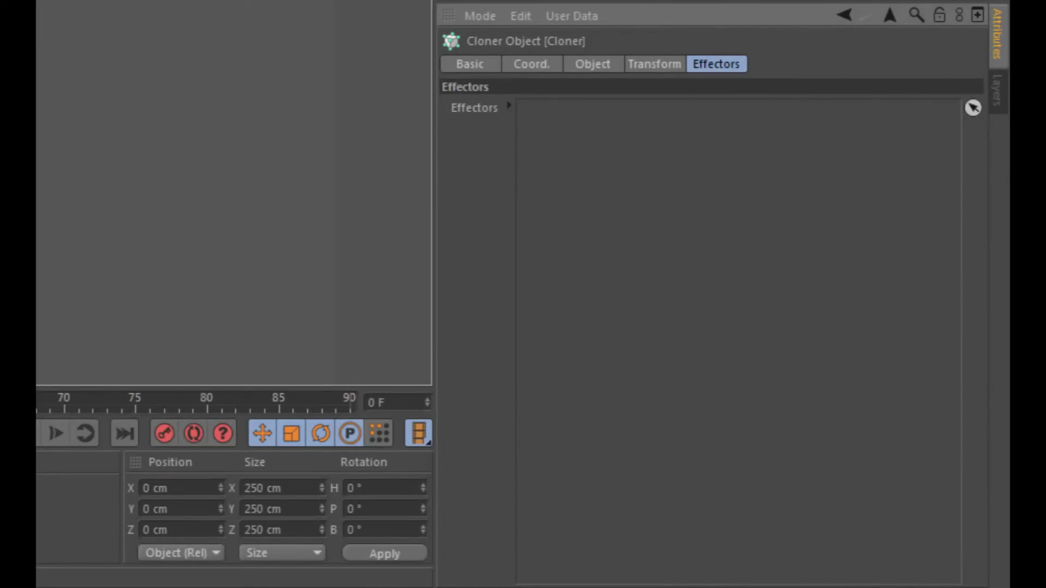
click(258, 17)
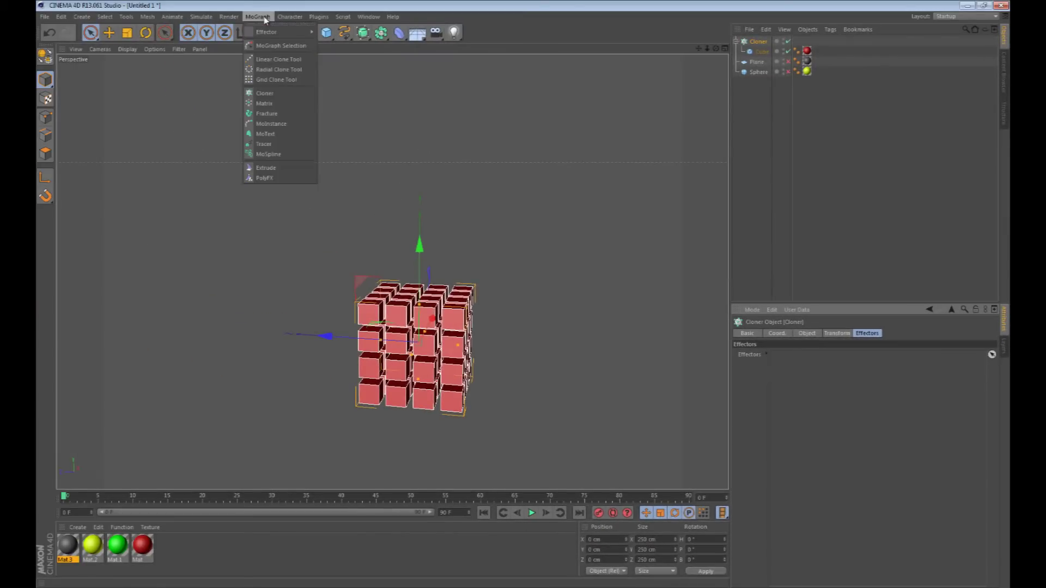
mouse_move(270, 31)
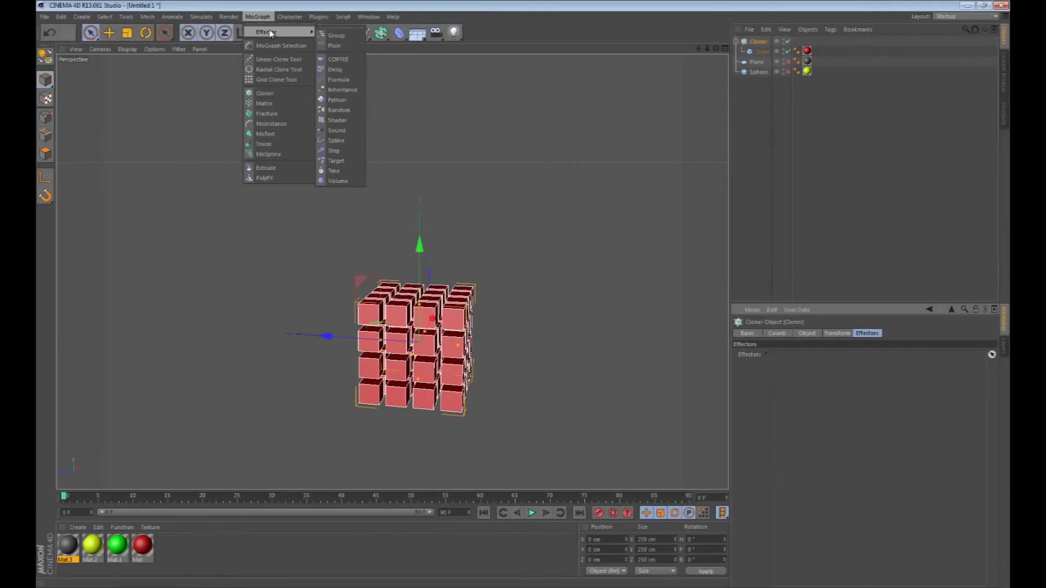
click(335, 46)
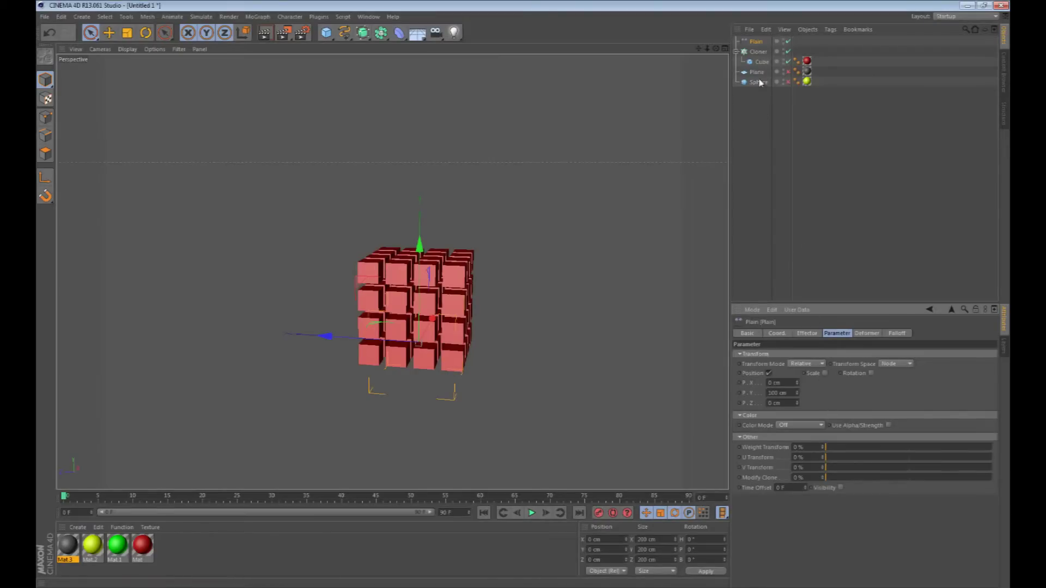
click(758, 51)
click(868, 334)
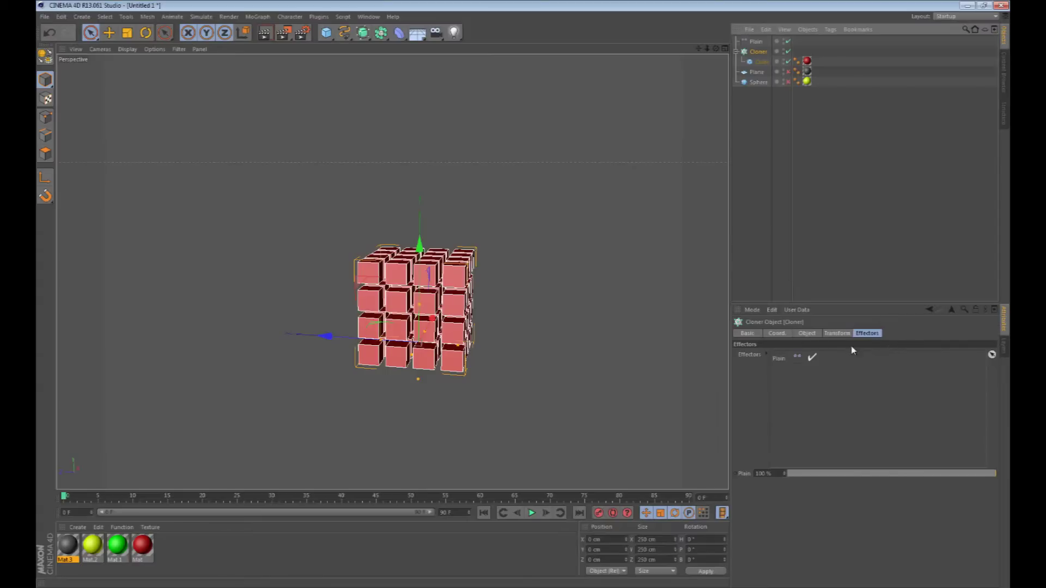
Step: Remove the Plain effector from the Cloner's effectors list and assign it again
click(792, 359)
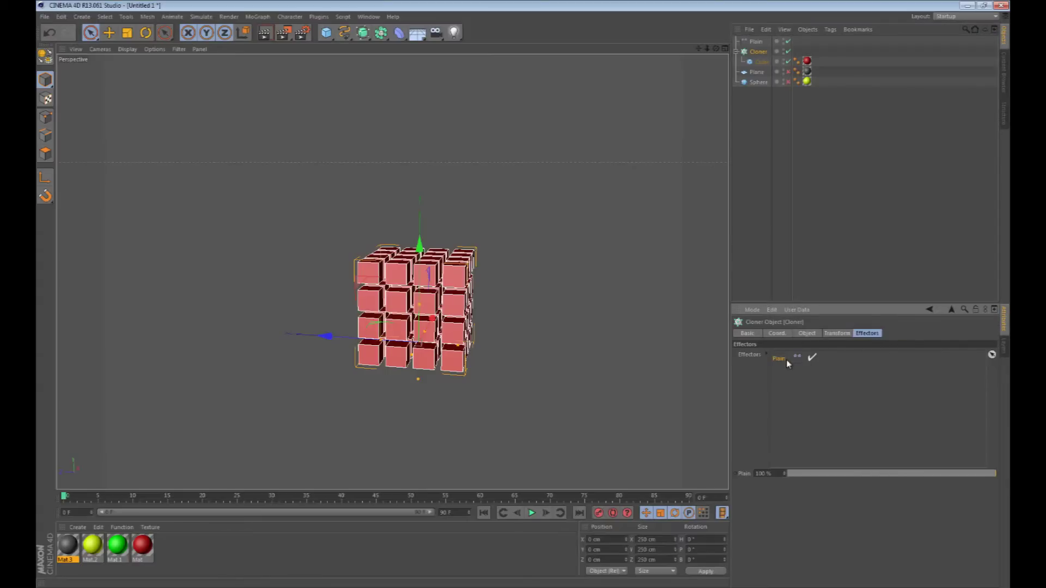
key(Delete)
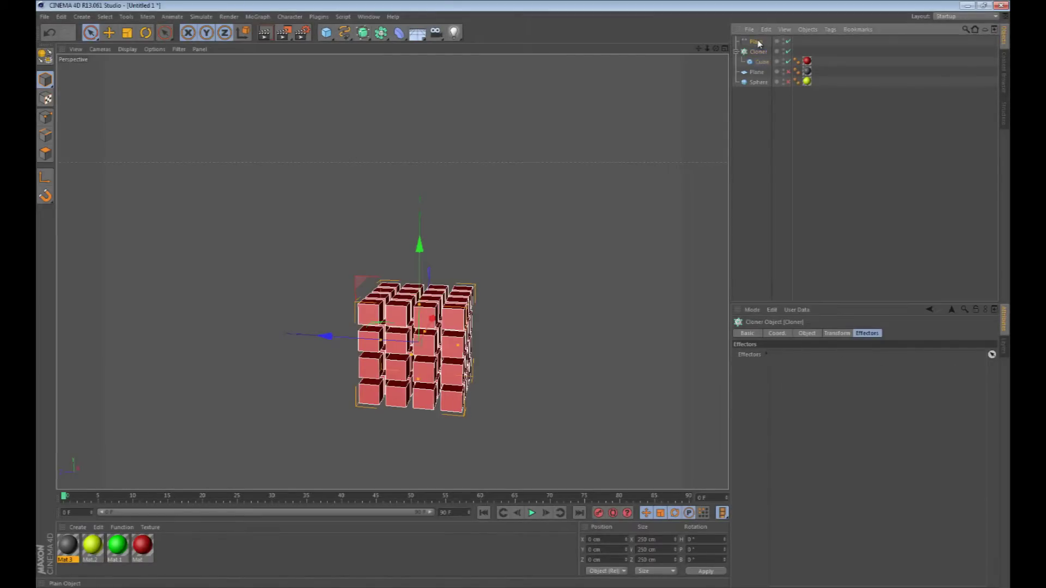
drag(824, 399, 825, 396)
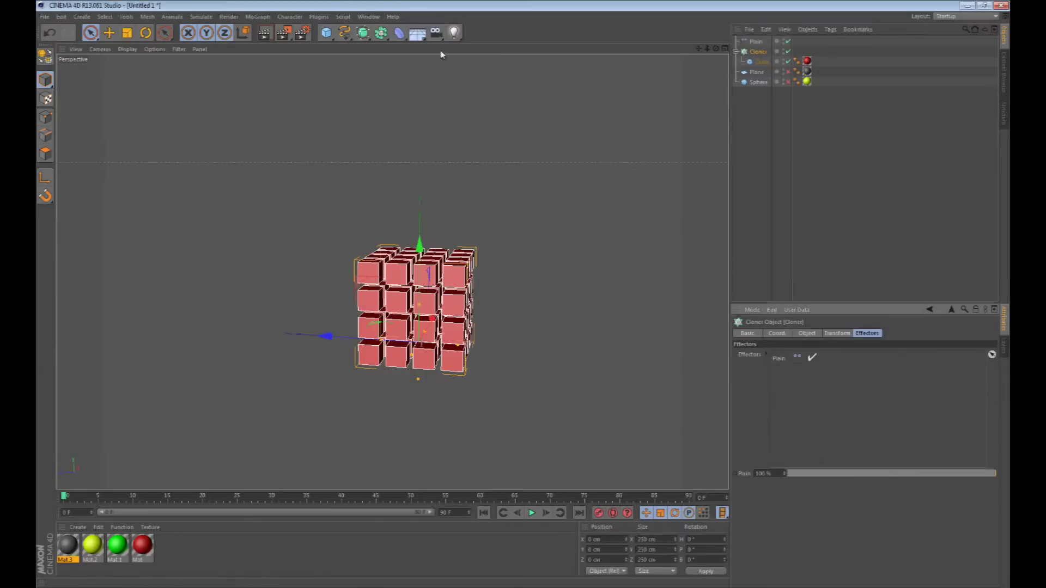
Step: Add a Random effector to the Cloner and show the Cloner's effectors list again
click(265, 18)
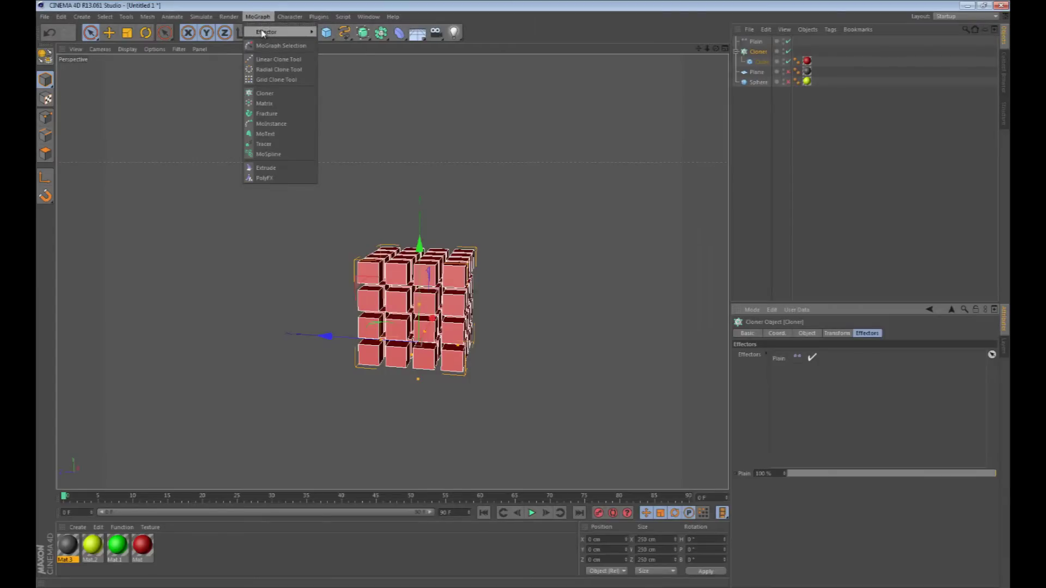
mouse_move(267, 33)
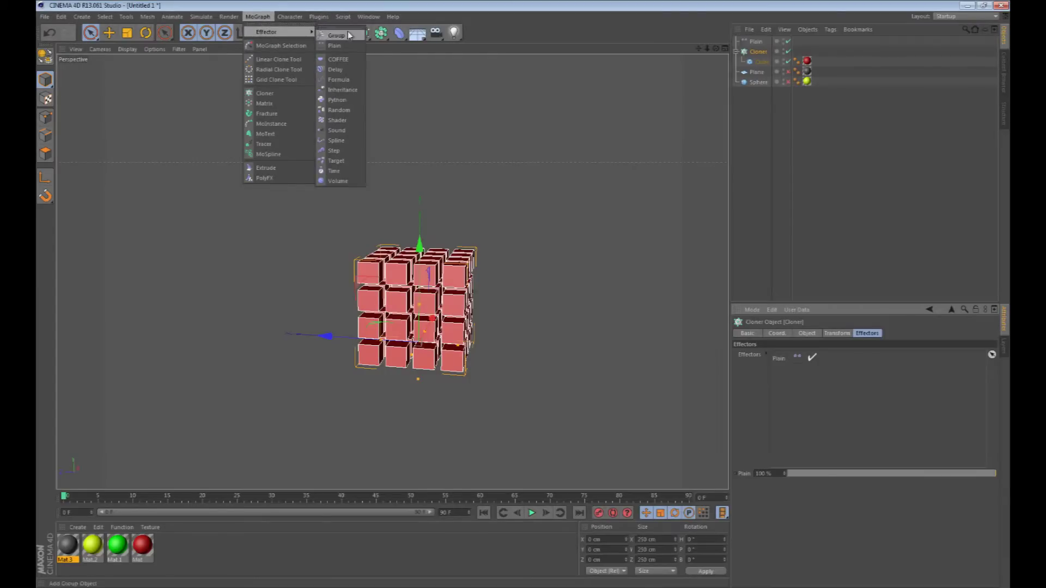
click(343, 110)
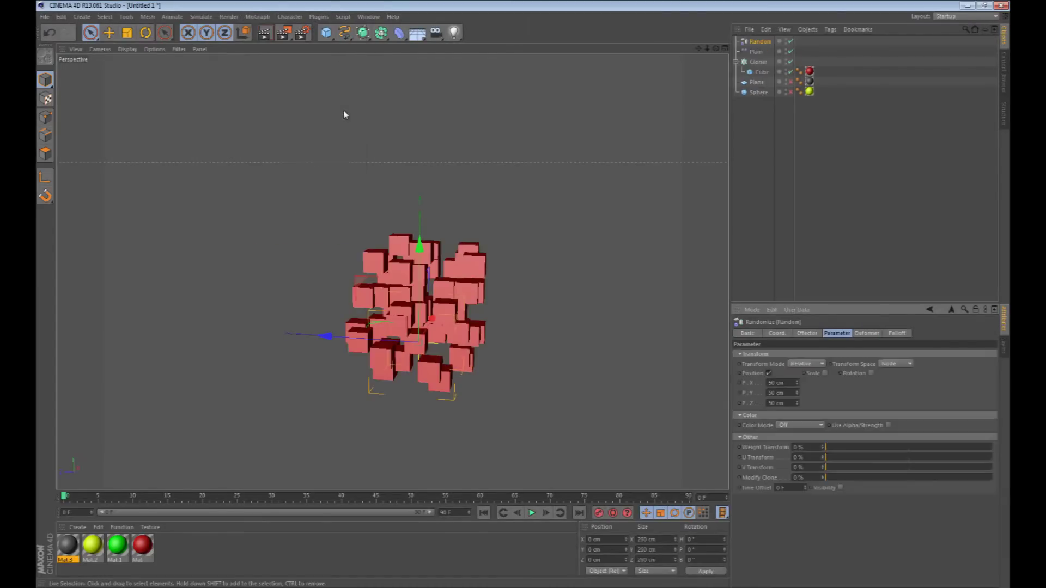
click(758, 61)
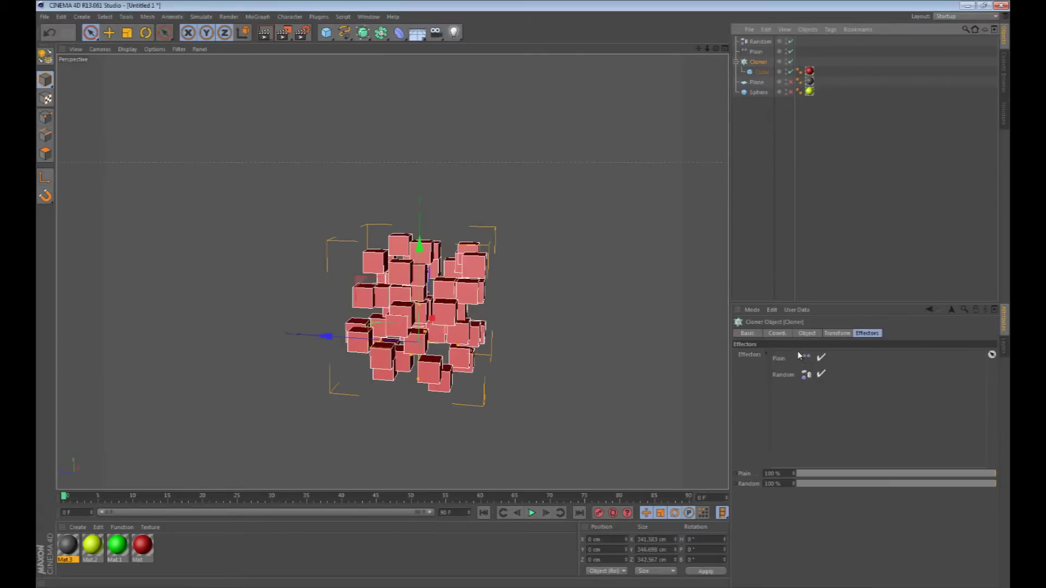
Step: Try the Random effector's strength on the Cloner at 0% and 50%, and set it back to 100%
click(788, 379)
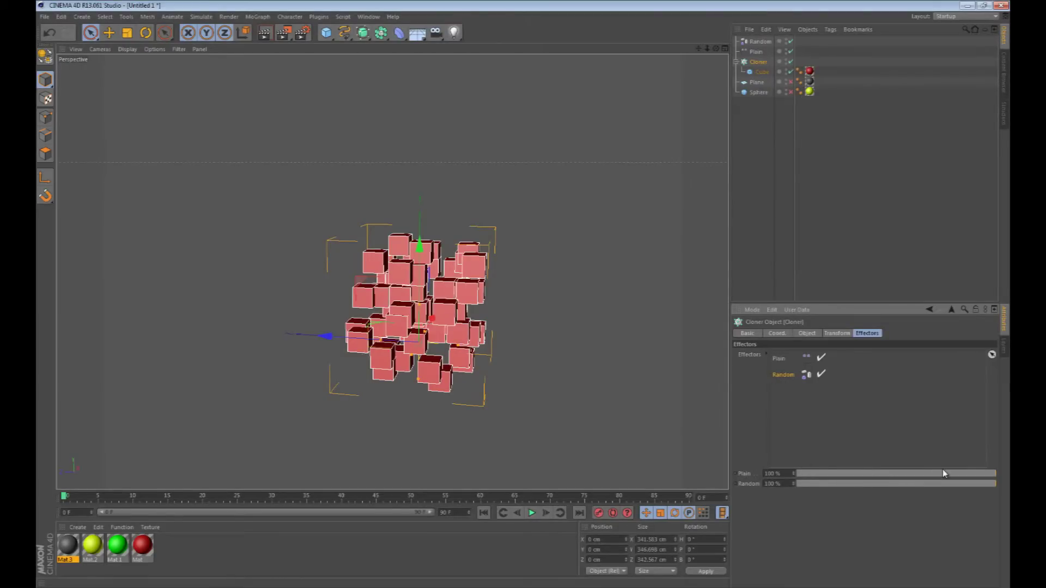
drag(995, 485, 790, 483)
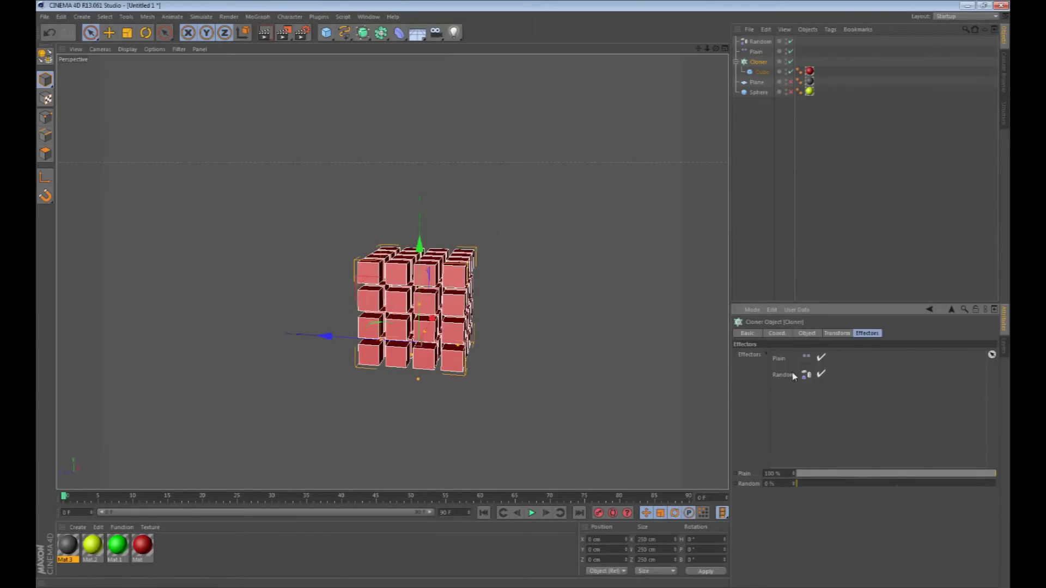
drag(798, 484, 897, 488)
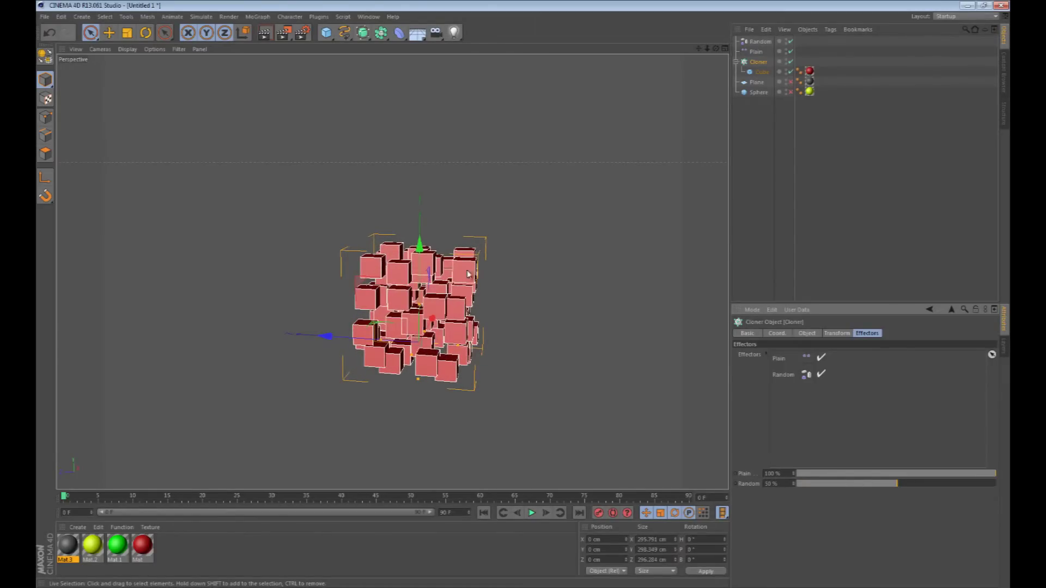
drag(898, 484, 1004, 486)
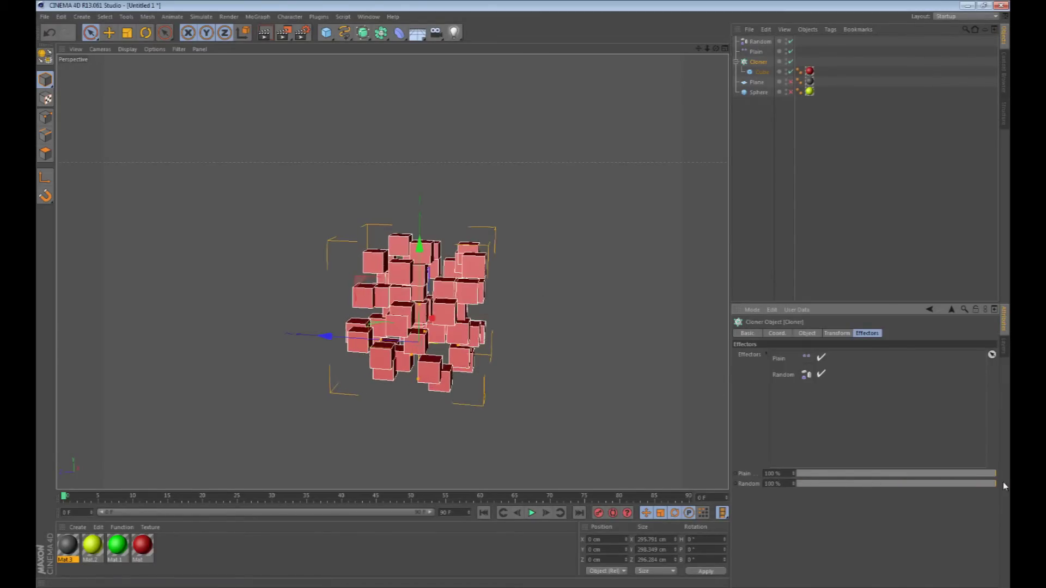
Step: Inspect the scattered clones from another angle and remove the Random effector from the Cloner's effectors list
alt+drag(419, 200, 559, 207)
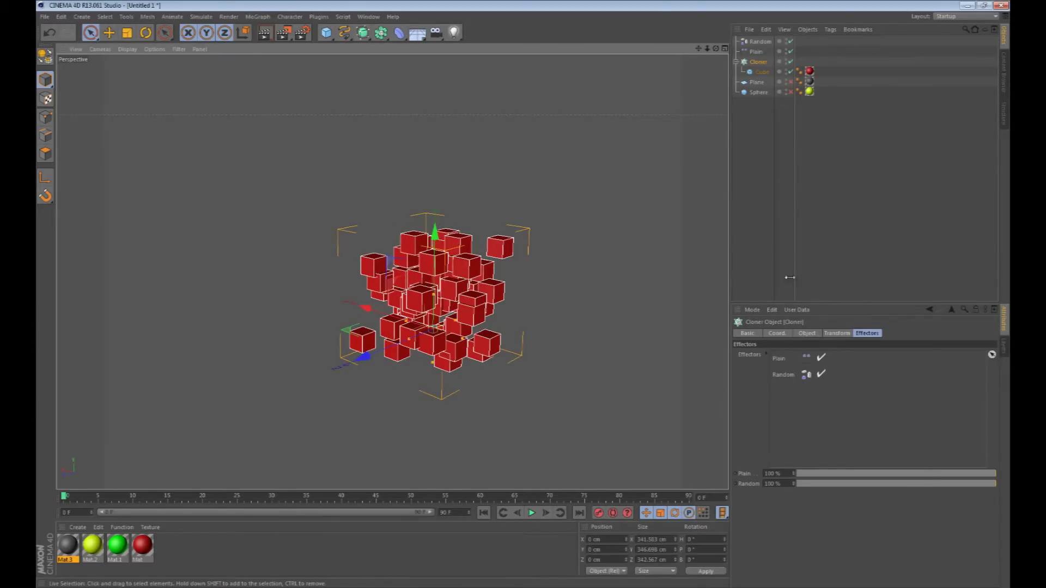
mouse_move(586, 228)
alt+mouse_down()
mouse_move(467, 207)
mouse_move(456, 217)
mouse_move(466, 214)
mouse_move(479, 234)
alt+mouse_up()
click(787, 376)
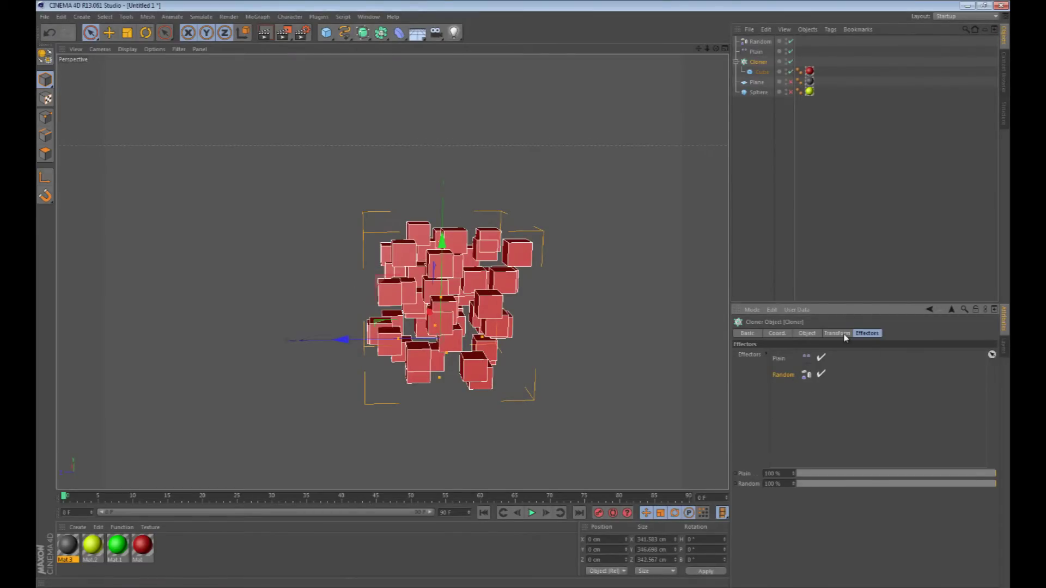
key(Delete)
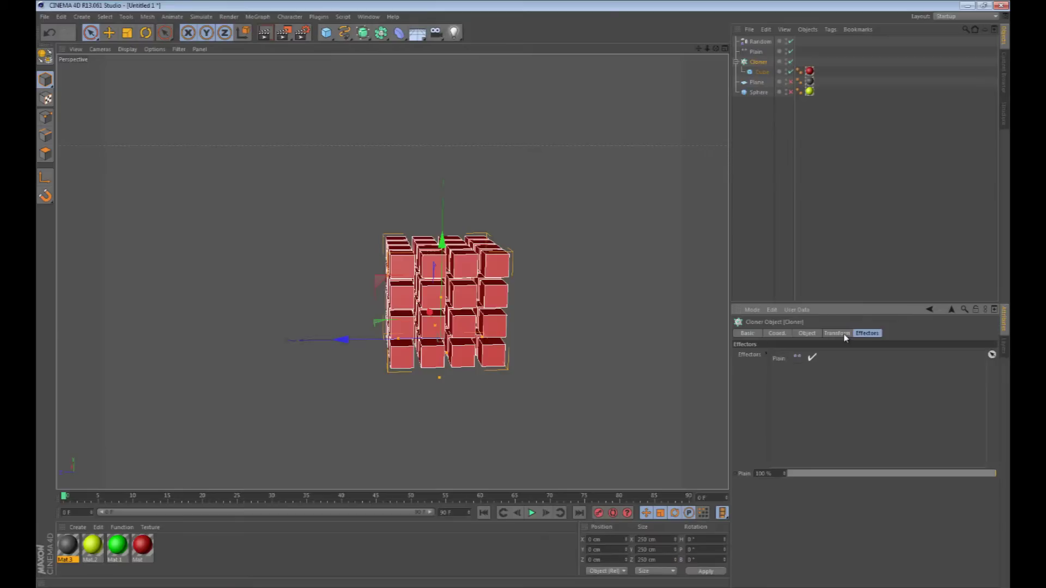
Step: Try raising the Plain effector's Y position to 117 cm, and undo the change
click(756, 52)
drag(797, 393, 797, 396)
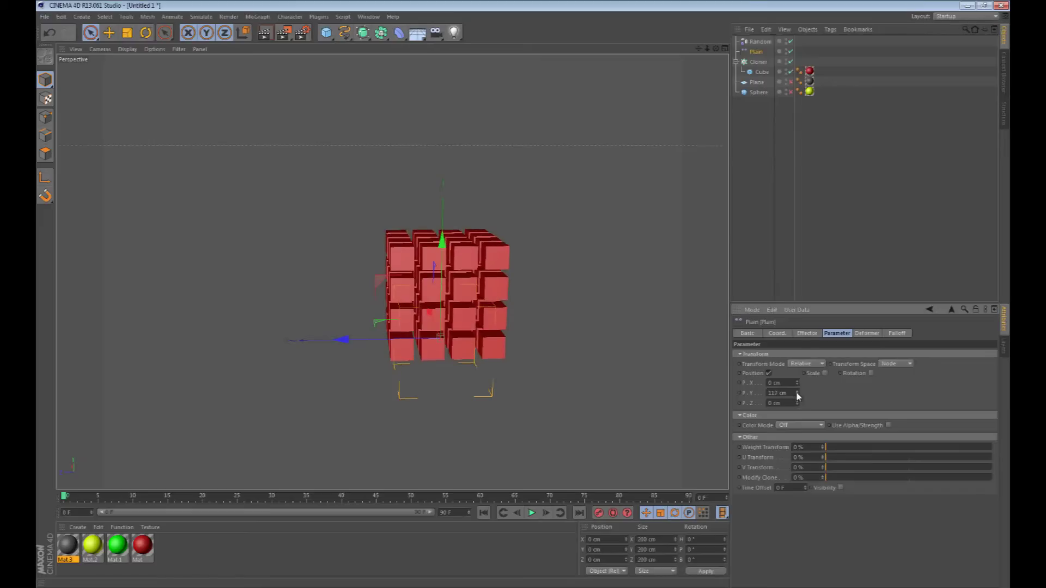
key(ctrl+z)
Step: Set the Plain effector's Y position to 0 cm
mouse_move(555, 211)
alt+mouse_down()
mouse_move(684, 210)
mouse_move(469, 215)
mouse_move(545, 224)
mouse_move(569, 196)
mouse_move(572, 226)
mouse_move(595, 259)
mouse_move(584, 215)
mouse_move(532, 237)
alt+mouse_up()
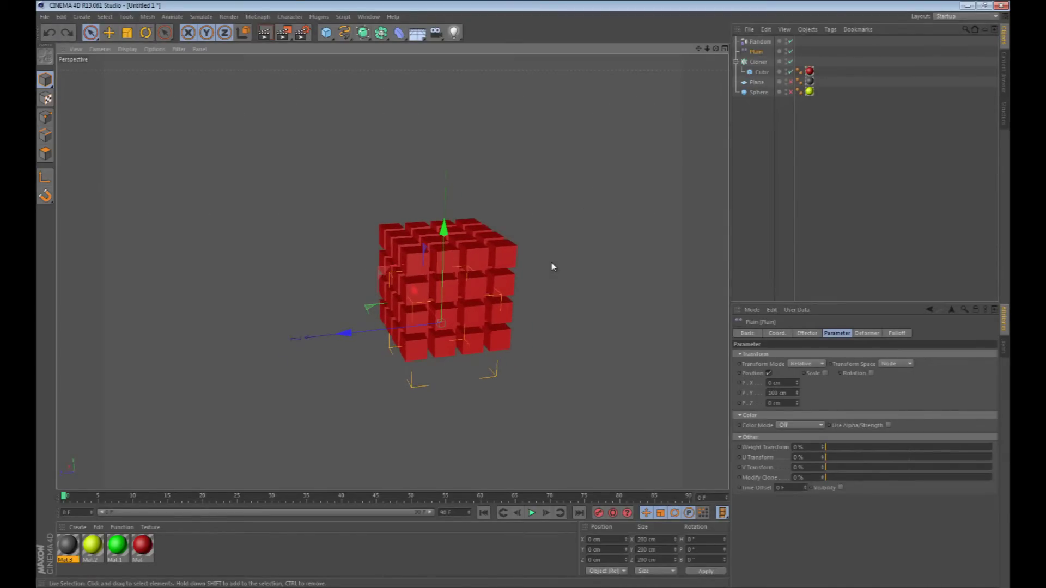
alt+drag(557, 236, 562, 212)
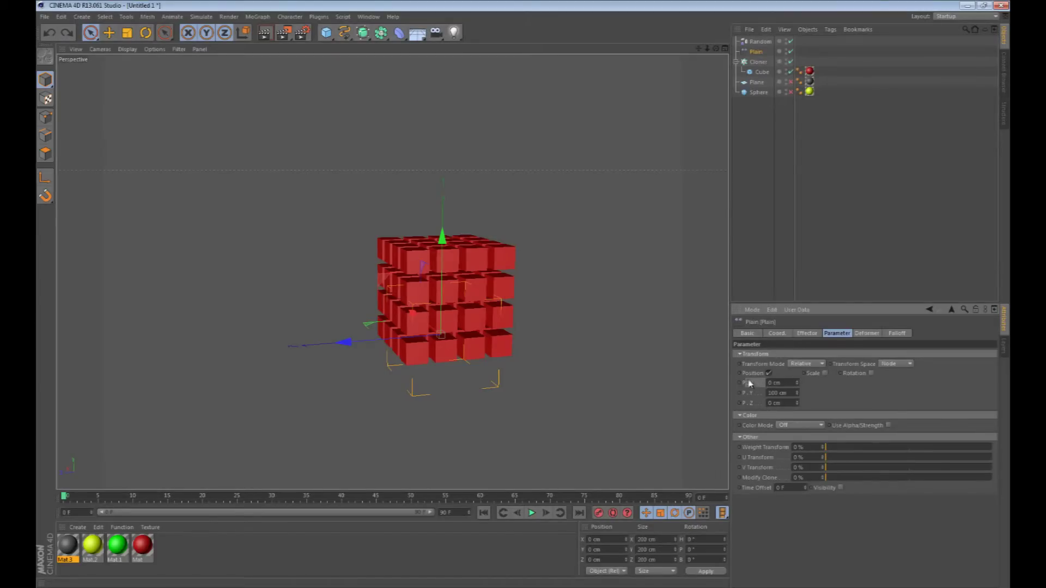
drag(789, 393, 738, 389)
text(0)
key(Return)
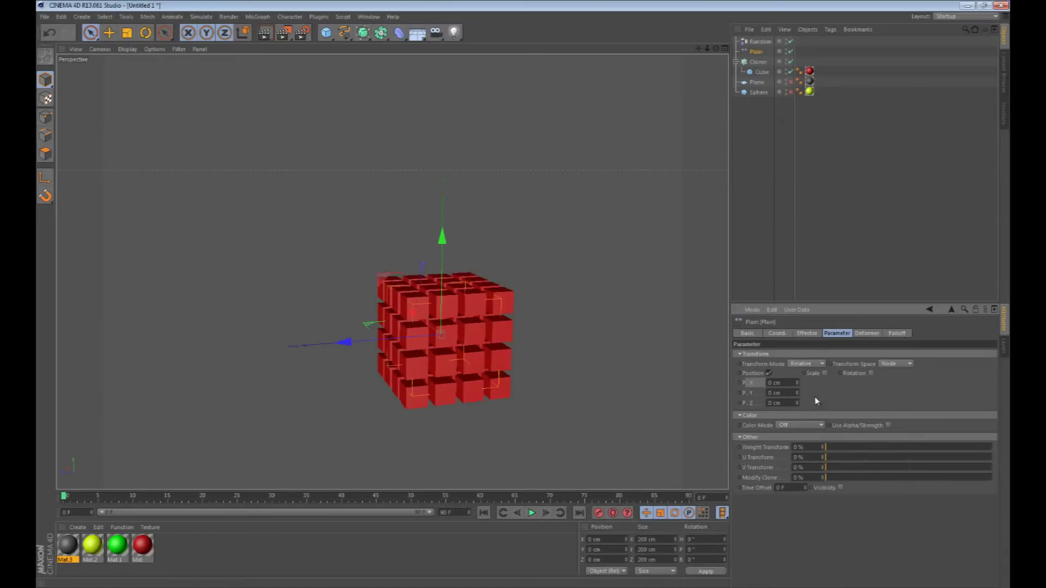
Step: Try offsetting the clones along X with the Plain effector, and reset its X position to 0 cm
mouse_move(573, 246)
alt+mouse_down()
mouse_move(548, 301)
mouse_move(570, 262)
mouse_move(554, 260)
mouse_move(610, 311)
alt+mouse_up()
drag(799, 384, 743, 384)
text(0)
key(Return)
Step: Enable Scale with Uniform Scale on the Plain effector and try out the scale value, ending at 0
click(825, 374)
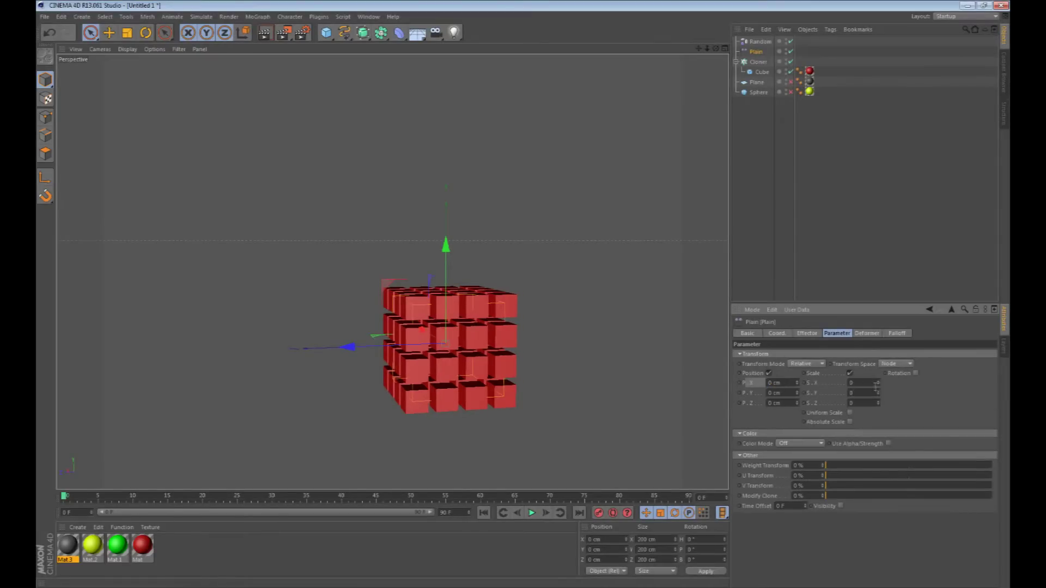
click(850, 413)
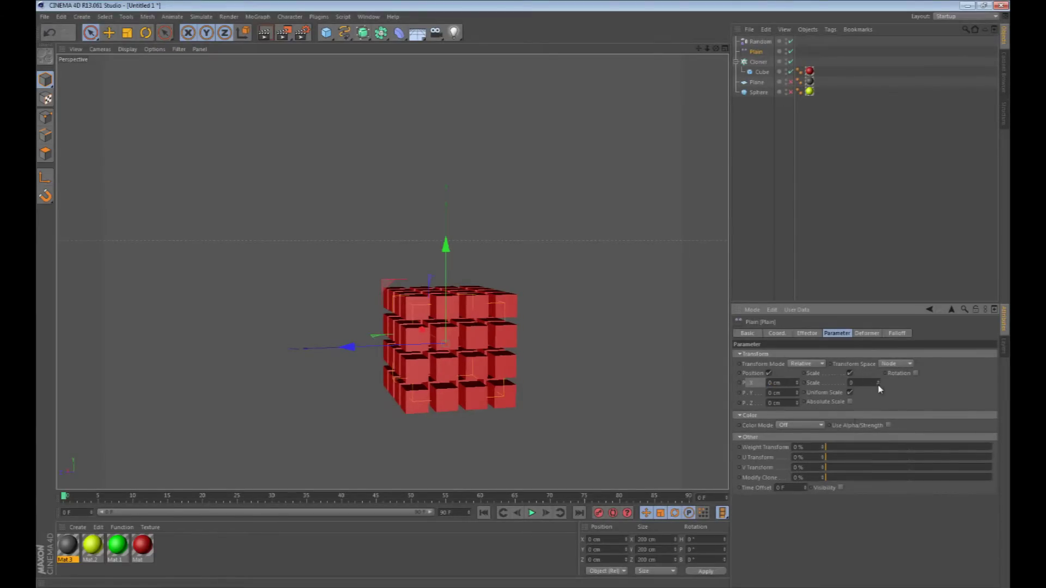
mouse_move(877, 384)
mouse_down()
mouse_move(877, 371)
mouse_move(877, 384)
mouse_up()
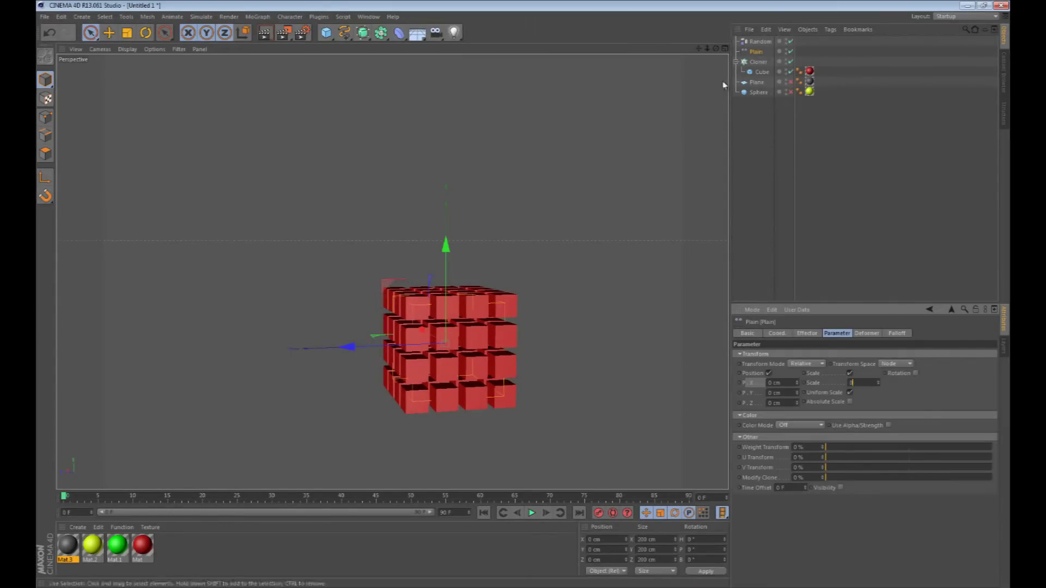
Step: Replace the Plain effector with the Random effector in the Cloner's effectors list
click(758, 62)
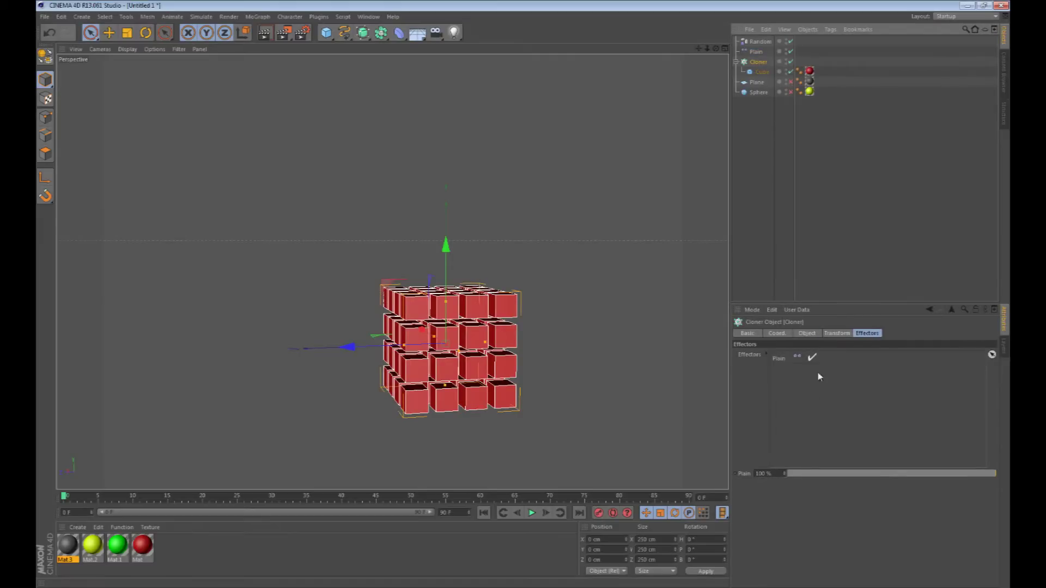
click(783, 360)
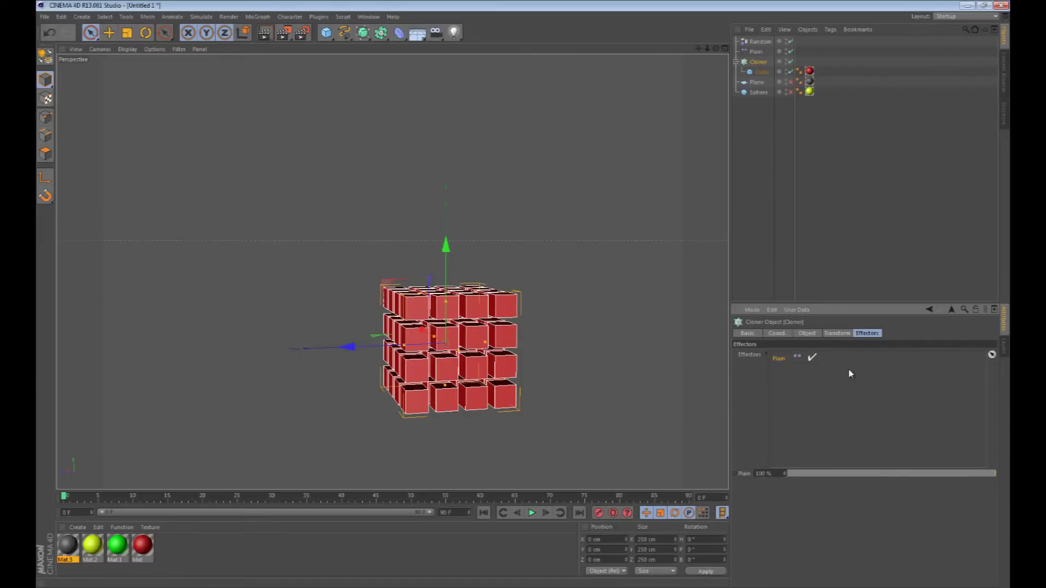
click(760, 42)
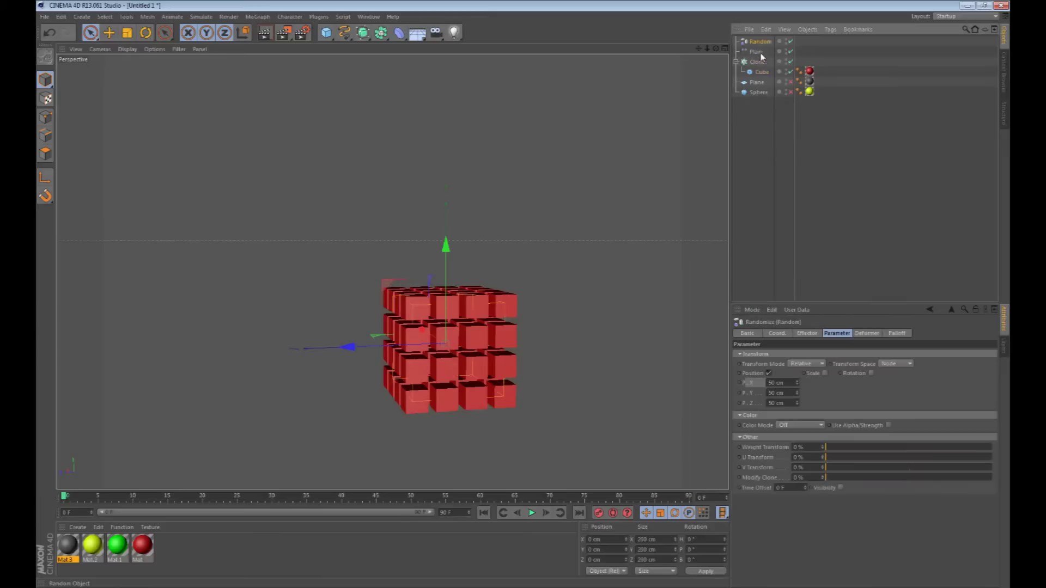
click(758, 62)
drag(760, 42, 823, 369)
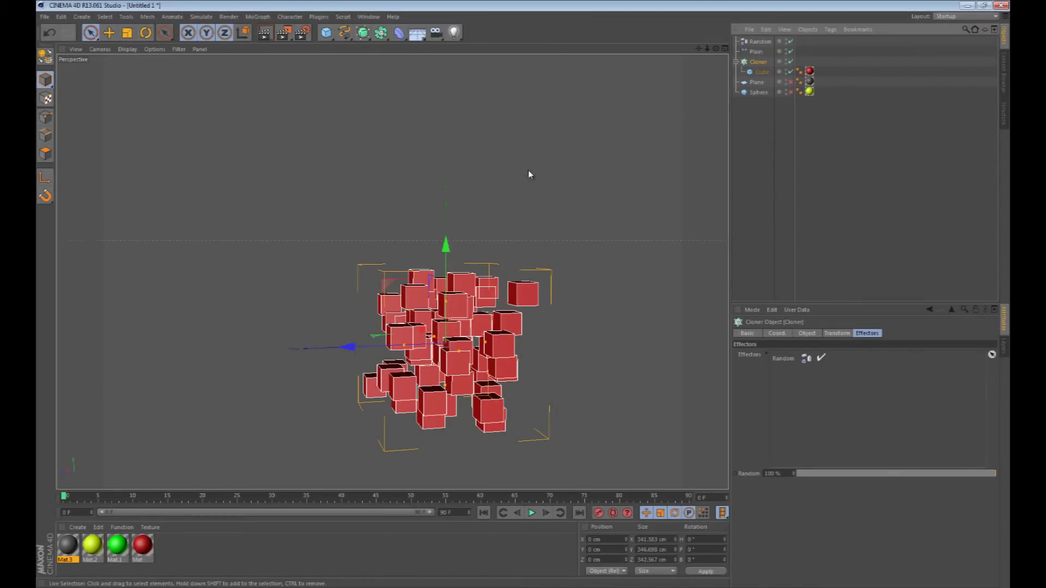
Step: Show the Random effector's transform parameters and examine the randomly offset clones from several angles
alt+drag(530, 174, 586, 304)
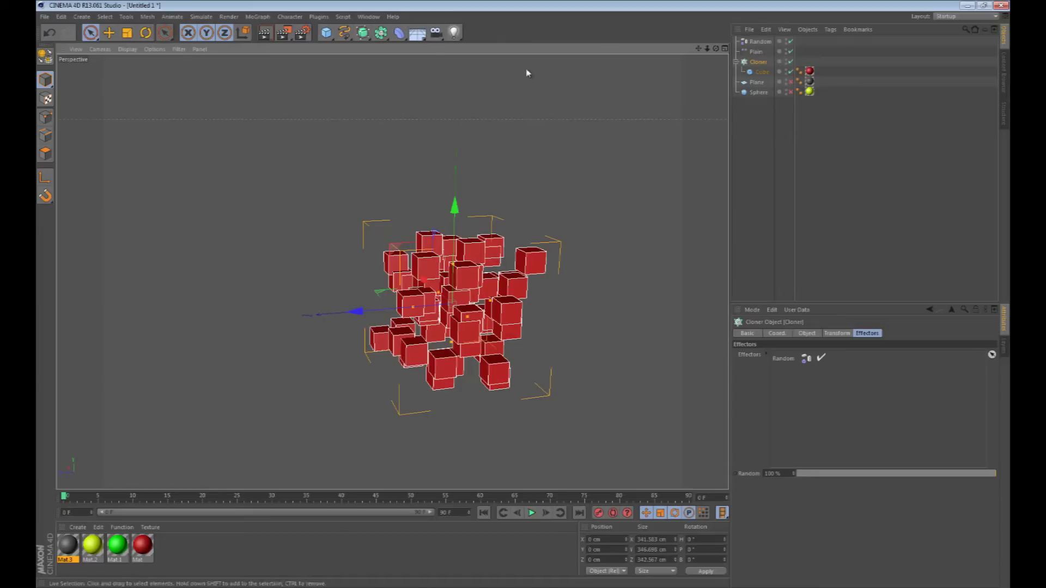
click(755, 42)
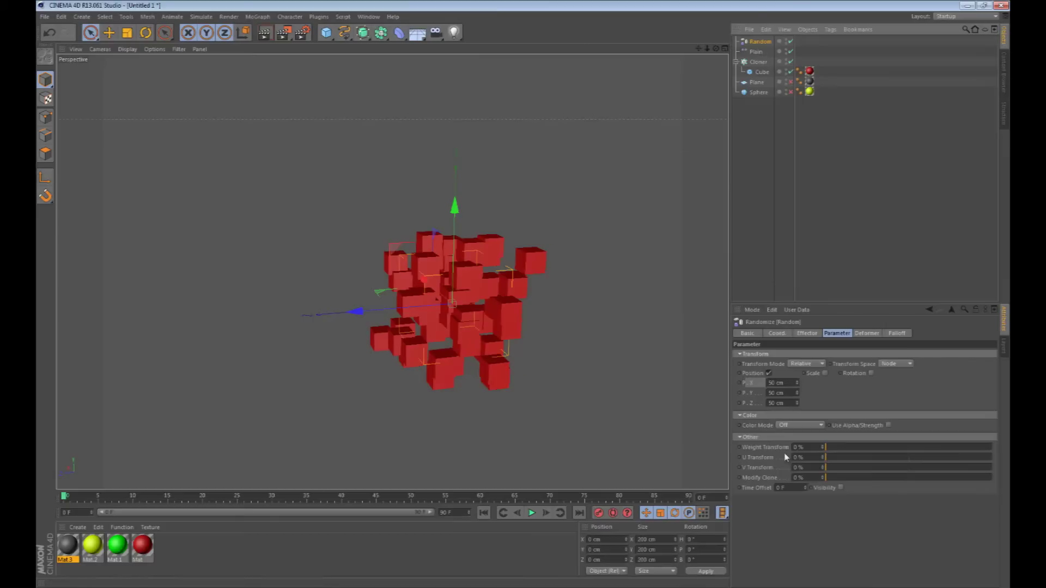
alt+drag(653, 343, 685, 327)
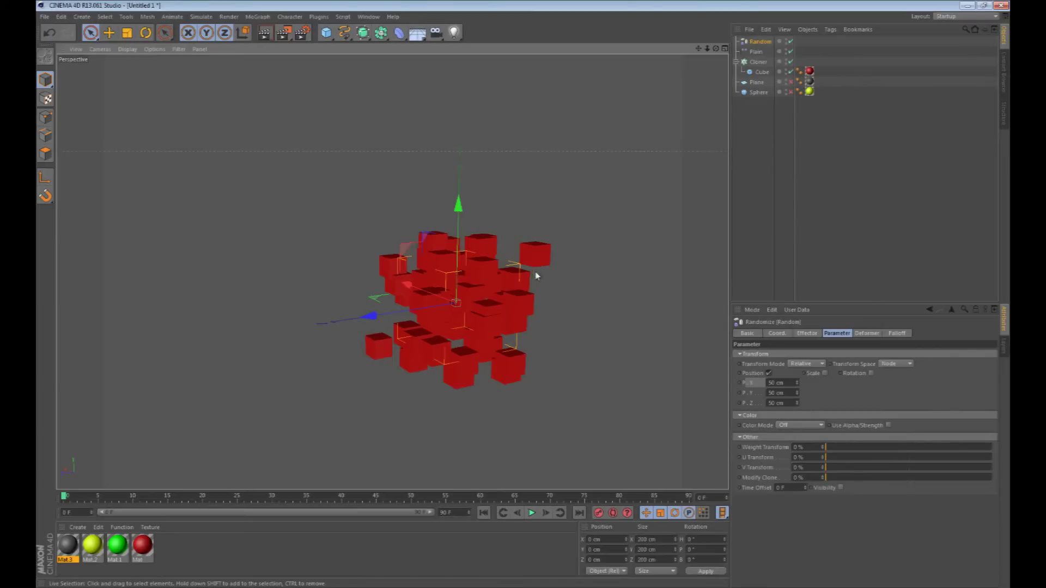
alt+drag(523, 229, 546, 269)
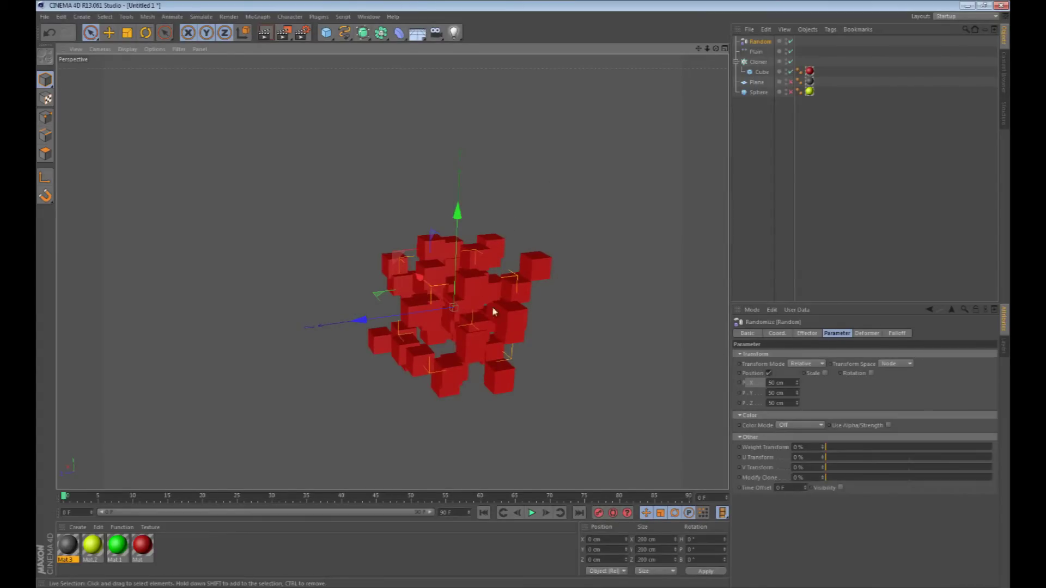
alt+drag(488, 329, 483, 321)
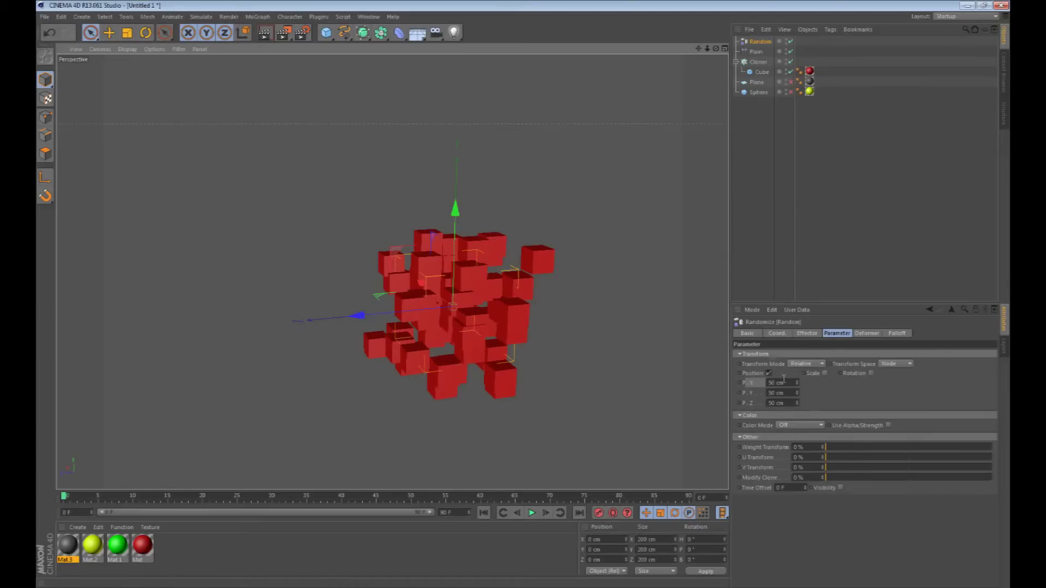
Step: Set the Random effector's X, Y and Z position offsets to 100 cm each
drag(784, 383, 767, 380)
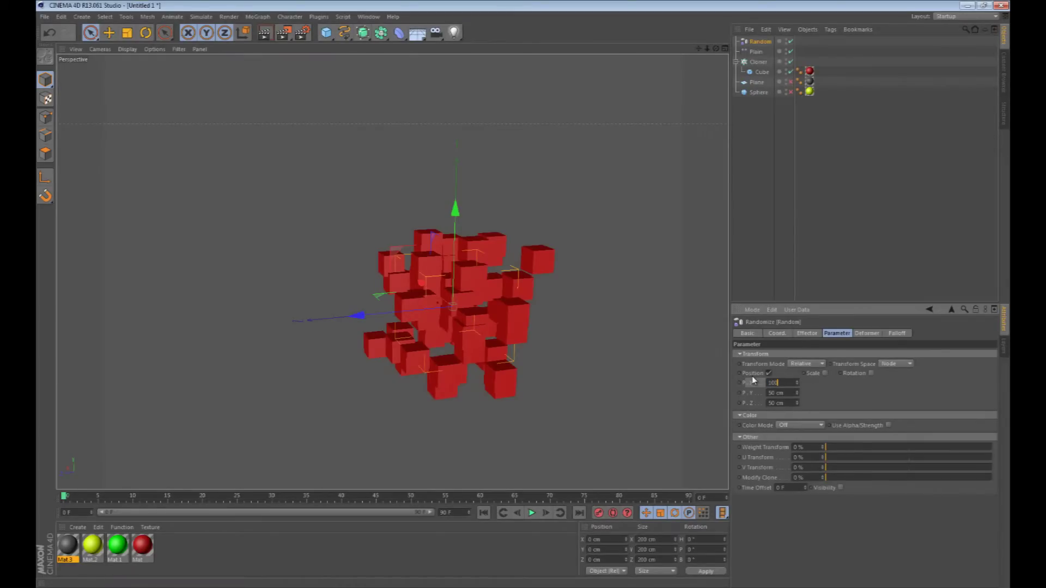
key(Tab)
text(10)
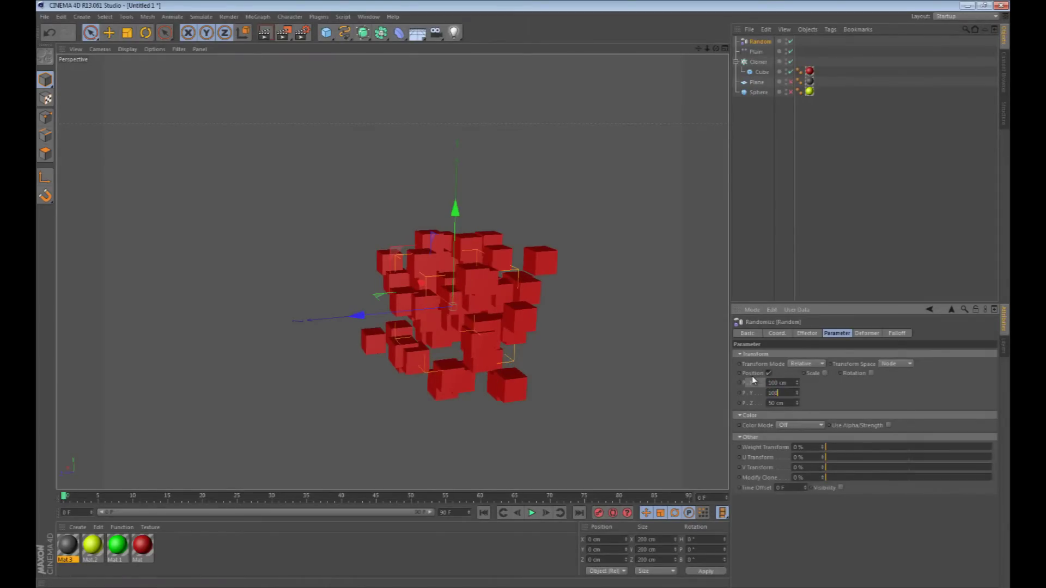
text(0)
key(Tab)
text(100)
key(Return)
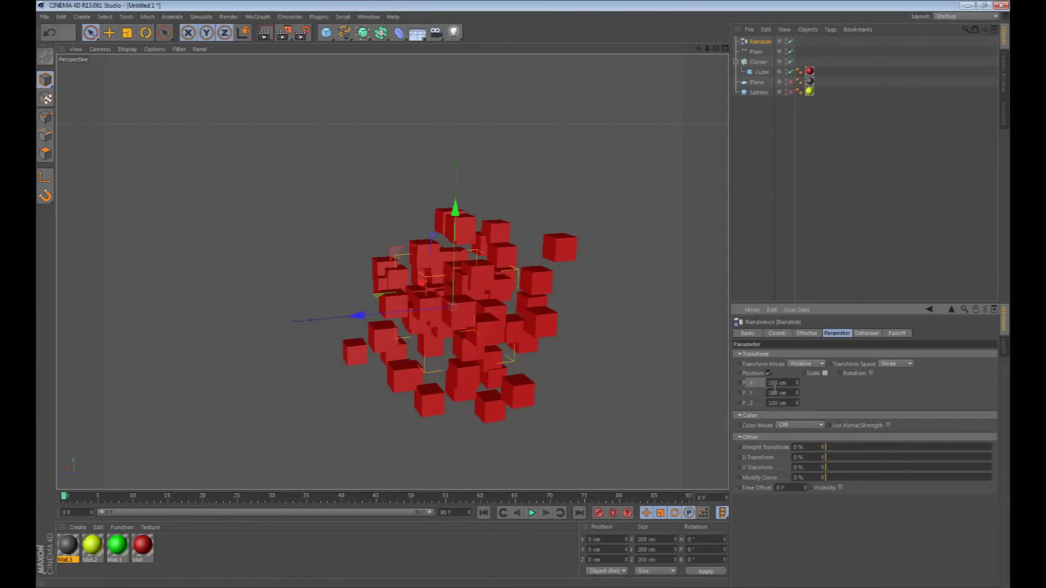
alt+drag(527, 220, 585, 228)
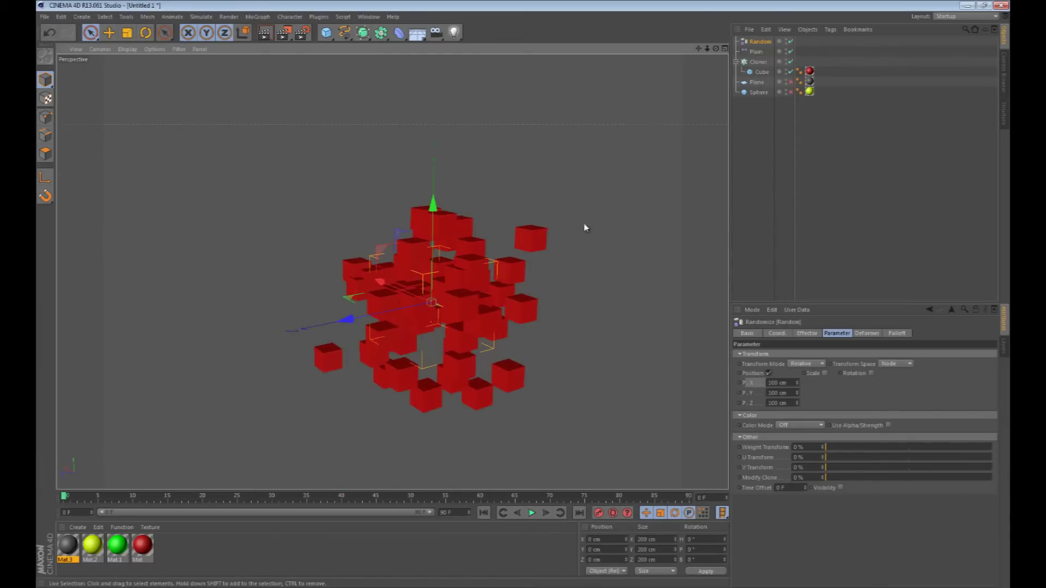
Step: Enable Scale with Uniform Scale on the Random effector and raise its scale value to 1
click(824, 374)
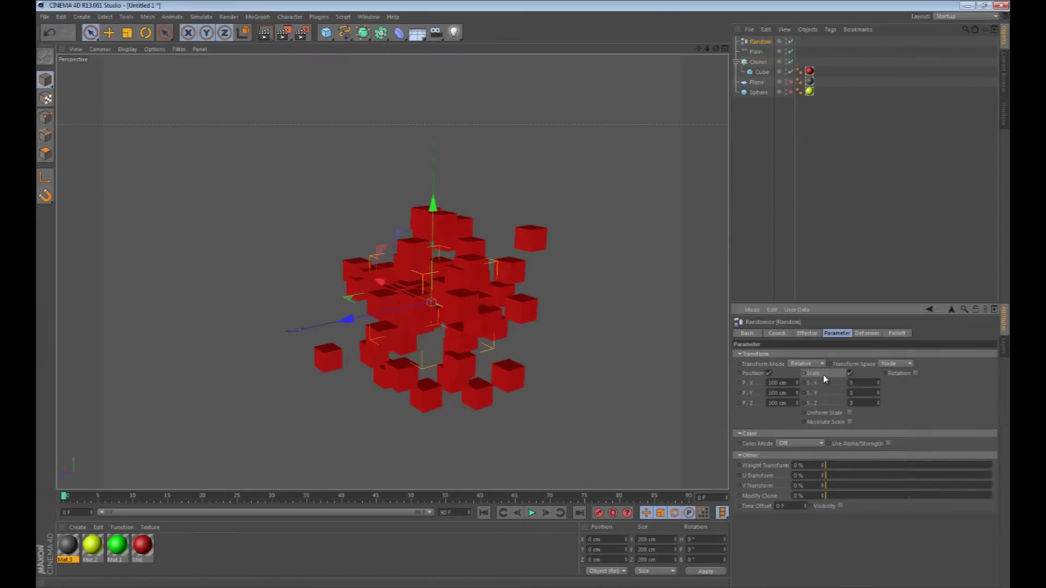
click(849, 413)
drag(878, 382, 877, 382)
drag(877, 381, 877, 380)
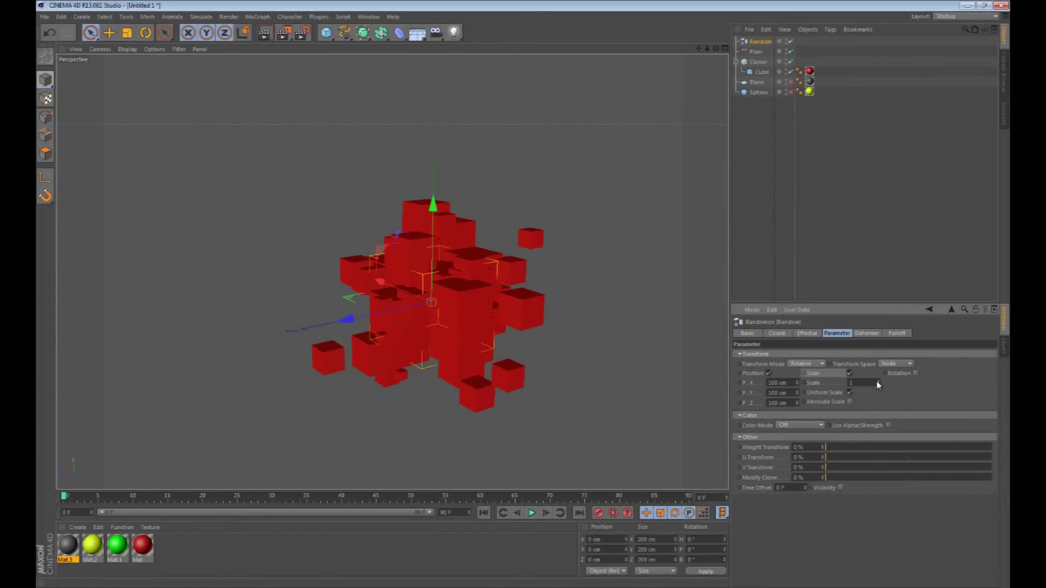
alt+drag(581, 327, 565, 313)
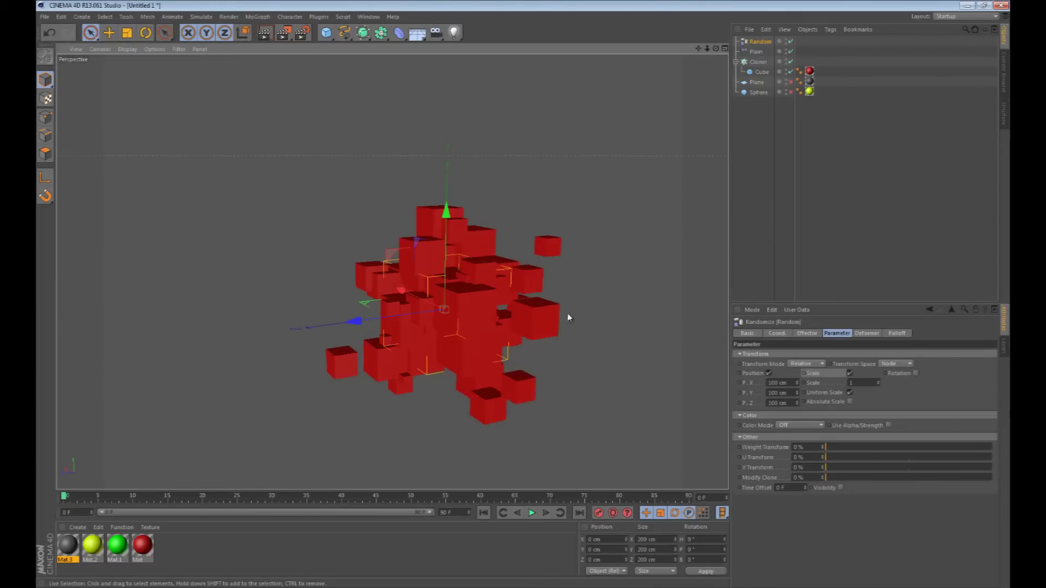
Step: Enable Rotation on the Random effector and set heading, pitch and bank to about 64°, 42° and 87°
click(916, 374)
drag(945, 383, 951, 430)
click(598, 276)
mouse_move(607, 292)
alt+mouse_down()
mouse_move(479, 295)
mouse_move(583, 265)
mouse_move(574, 278)
alt+mouse_up()
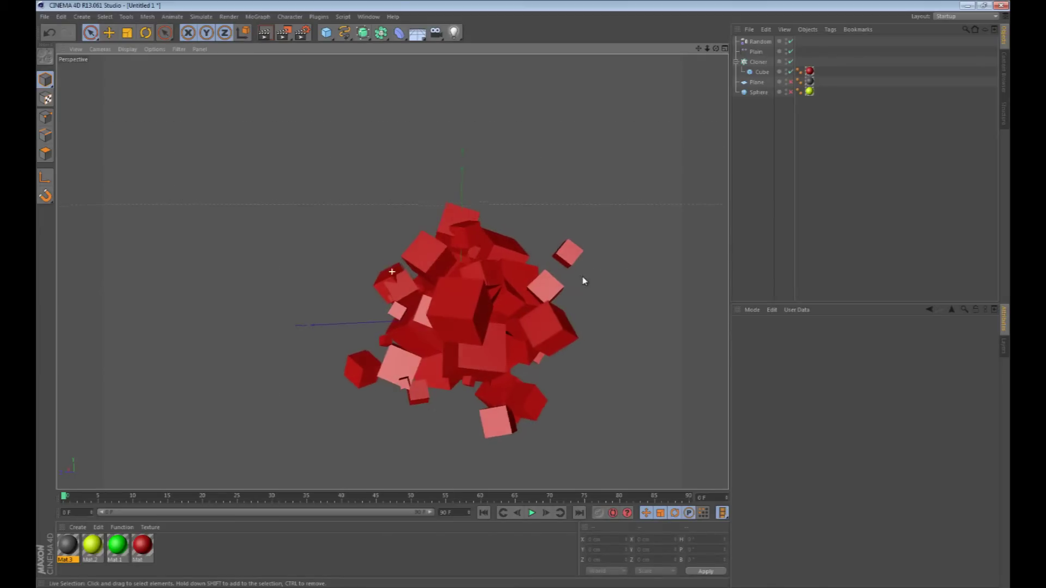
click(760, 42)
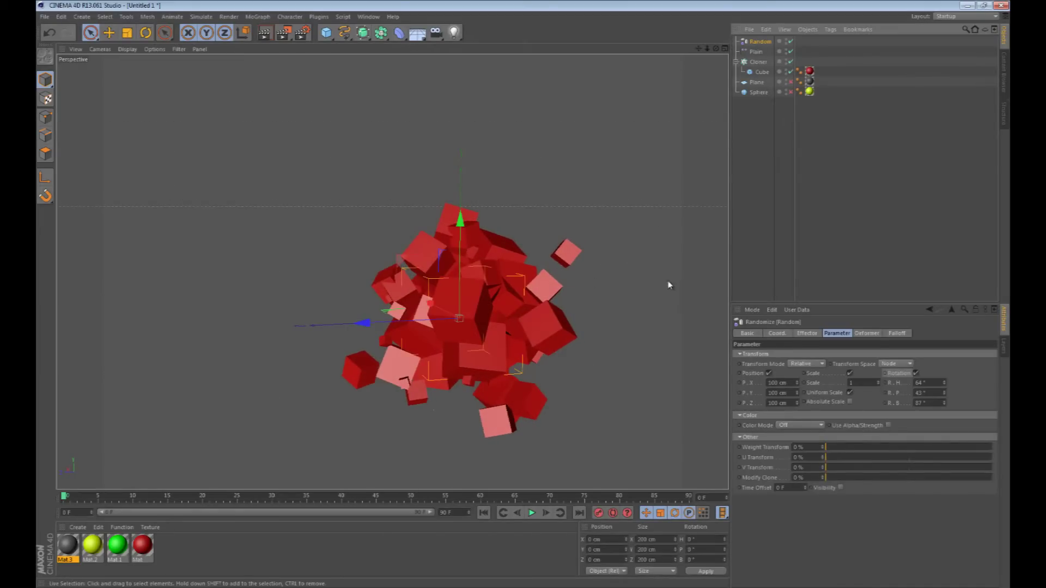
alt+drag(588, 234, 613, 230)
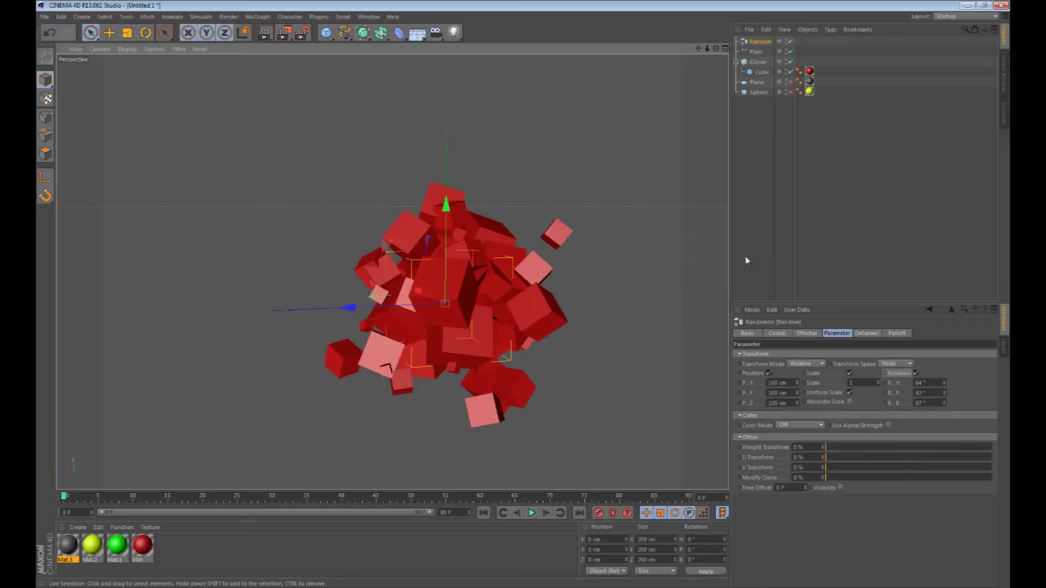
Step: Show the Random effector's Effector settings, play the animation in Random mode, and return to frame 0
click(807, 334)
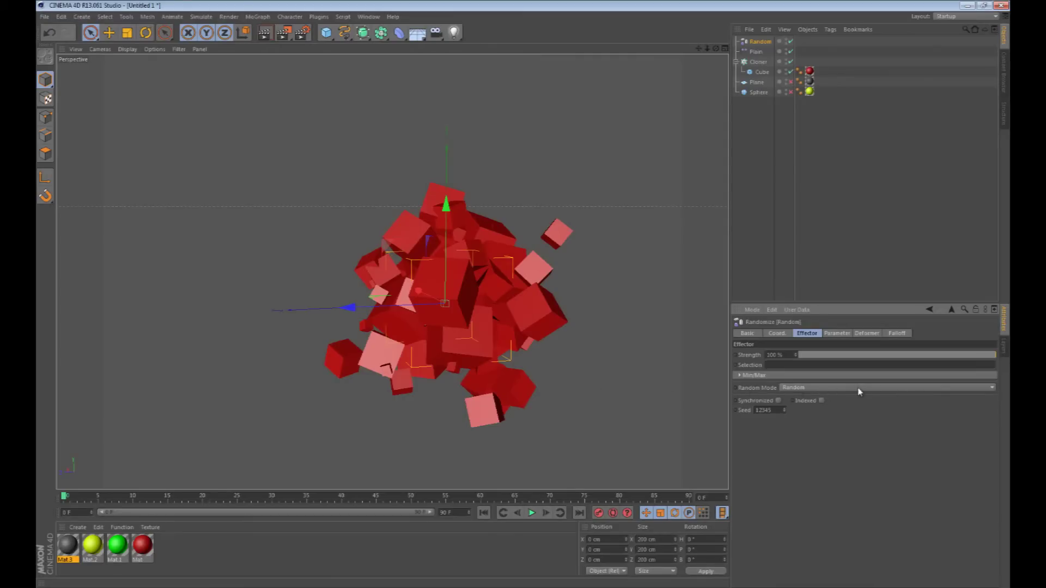
click(531, 512)
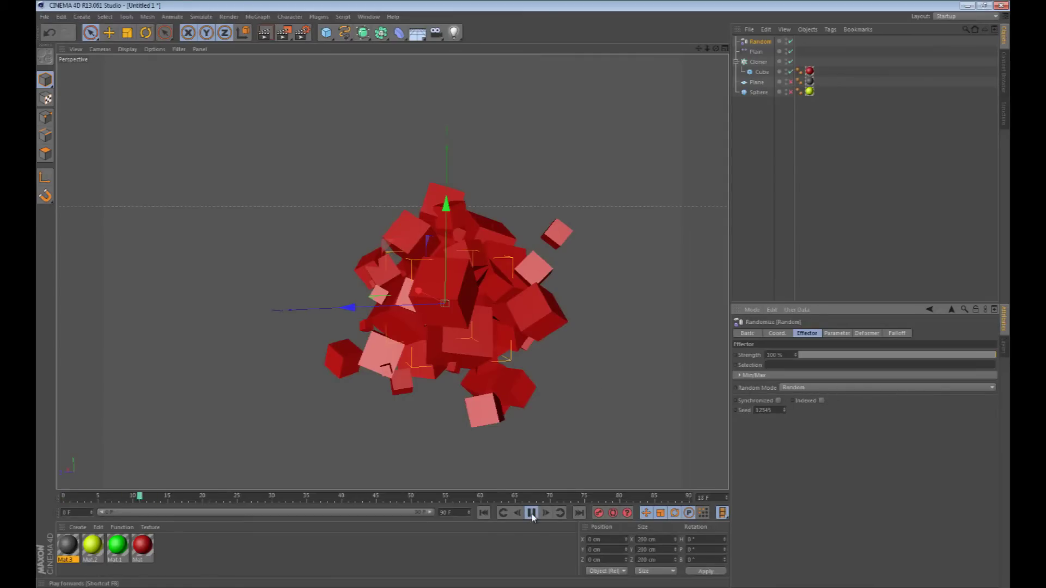
click(542, 513)
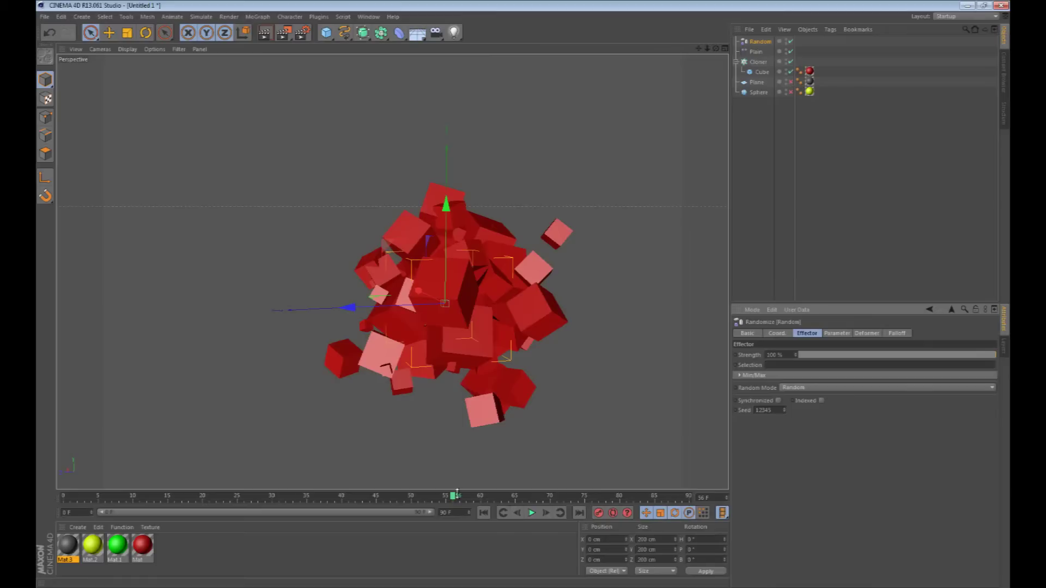
drag(380, 494, 71, 473)
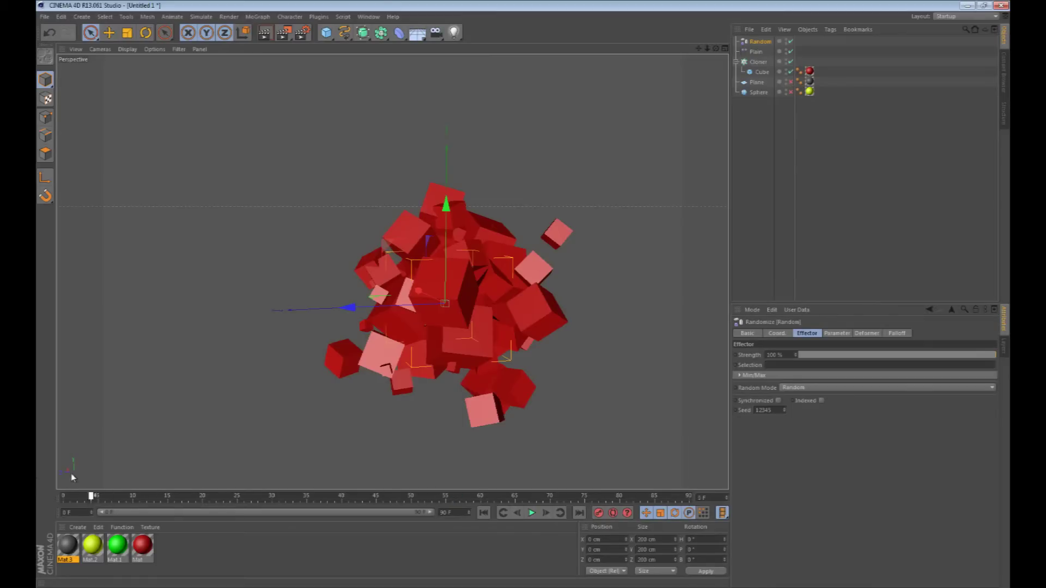
Step: Try the Noise random mode on the Random effector and play the clone animation
click(799, 387)
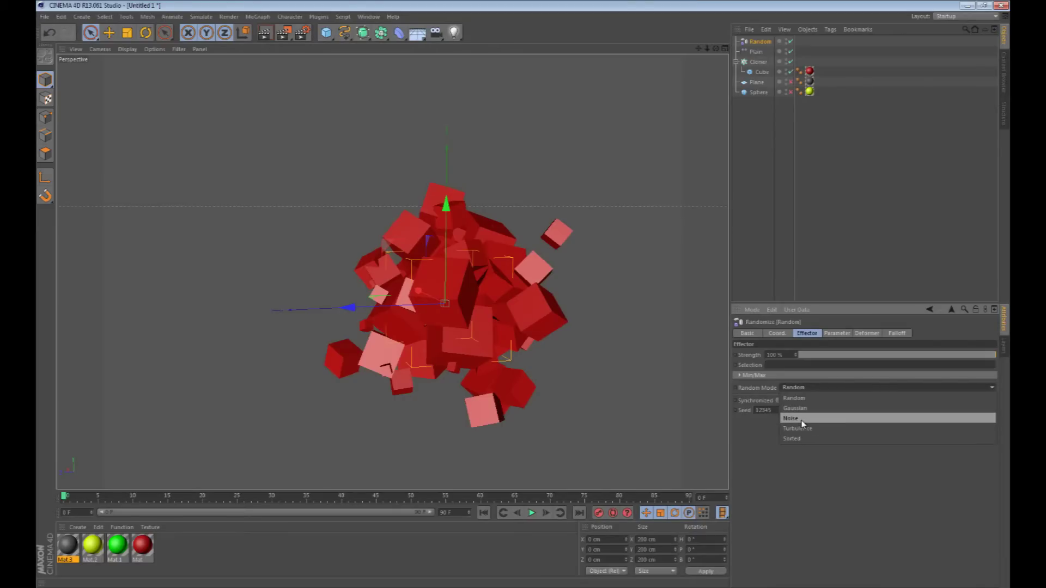
click(800, 420)
click(532, 513)
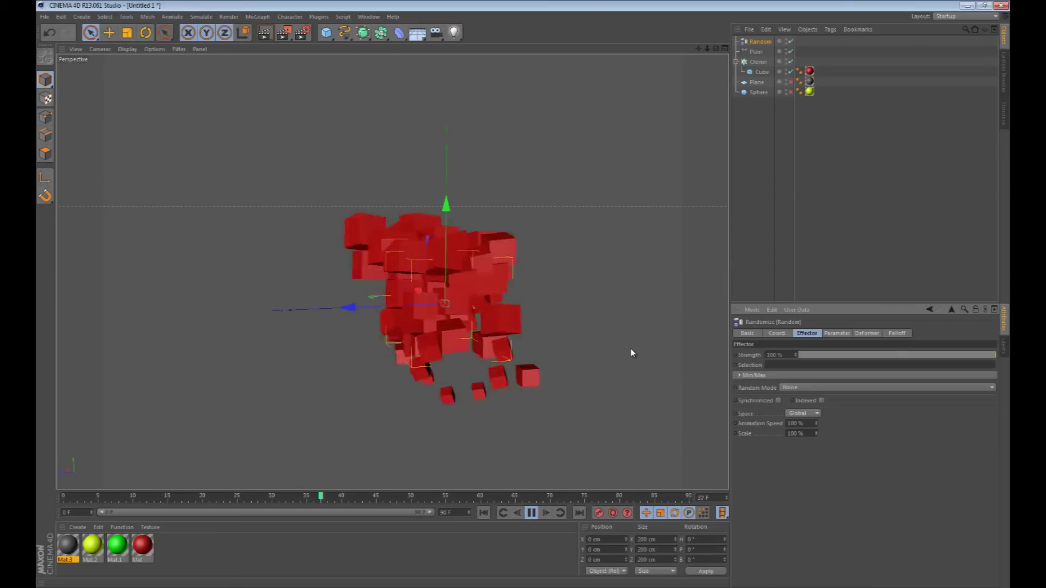
click(836, 333)
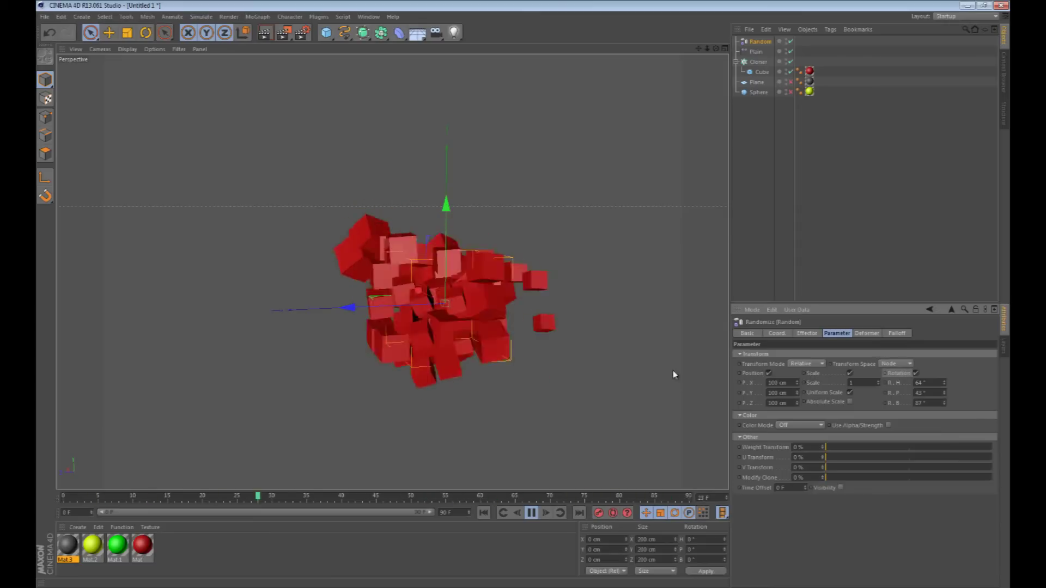
Step: Set the Random effector's Random Mode to Turbulence, and play and stop the animation to check the clones
click(807, 334)
click(817, 387)
click(813, 429)
click(531, 513)
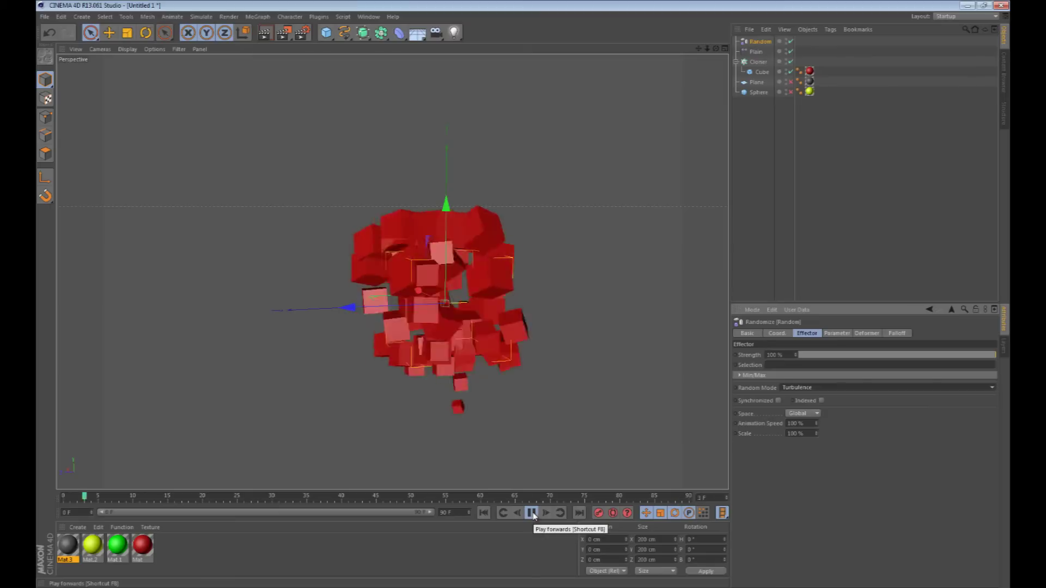
click(531, 513)
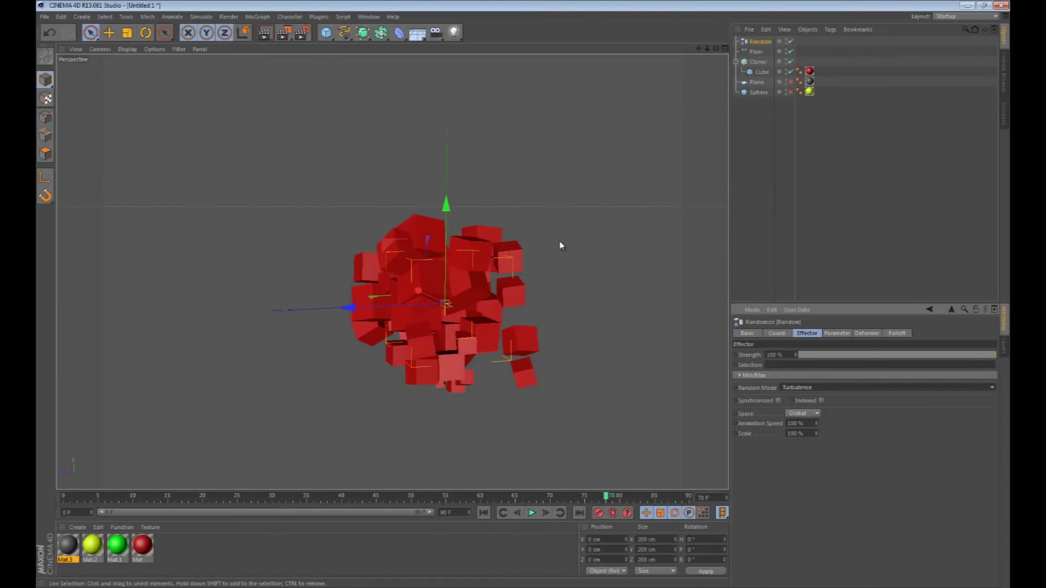
mouse_move(551, 215)
alt+mouse_down()
mouse_move(397, 228)
mouse_move(518, 227)
mouse_move(518, 276)
mouse_move(656, 238)
mouse_move(559, 243)
mouse_move(583, 260)
mouse_move(558, 267)
mouse_move(572, 254)
mouse_move(546, 210)
mouse_move(556, 231)
mouse_move(580, 240)
mouse_move(572, 250)
alt+mouse_up()
Step: Add a Step effector to the scene
click(258, 16)
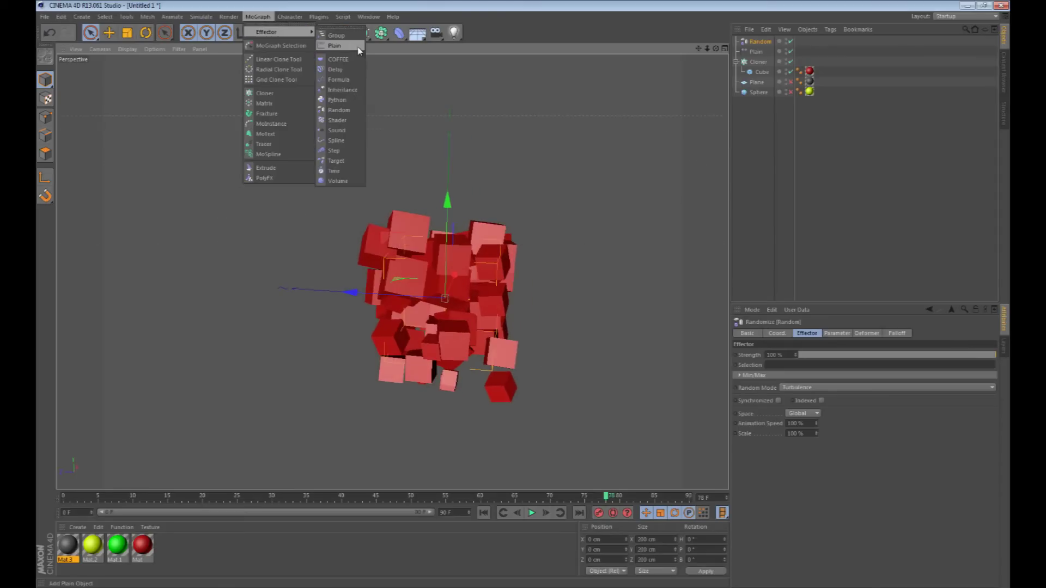
click(449, 108)
click(257, 17)
mouse_move(265, 33)
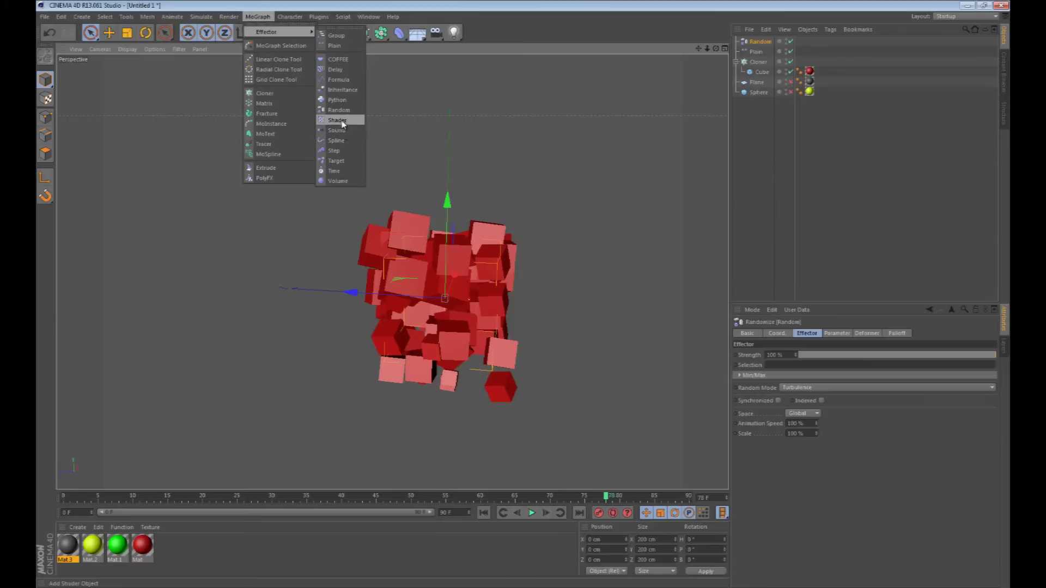
click(341, 150)
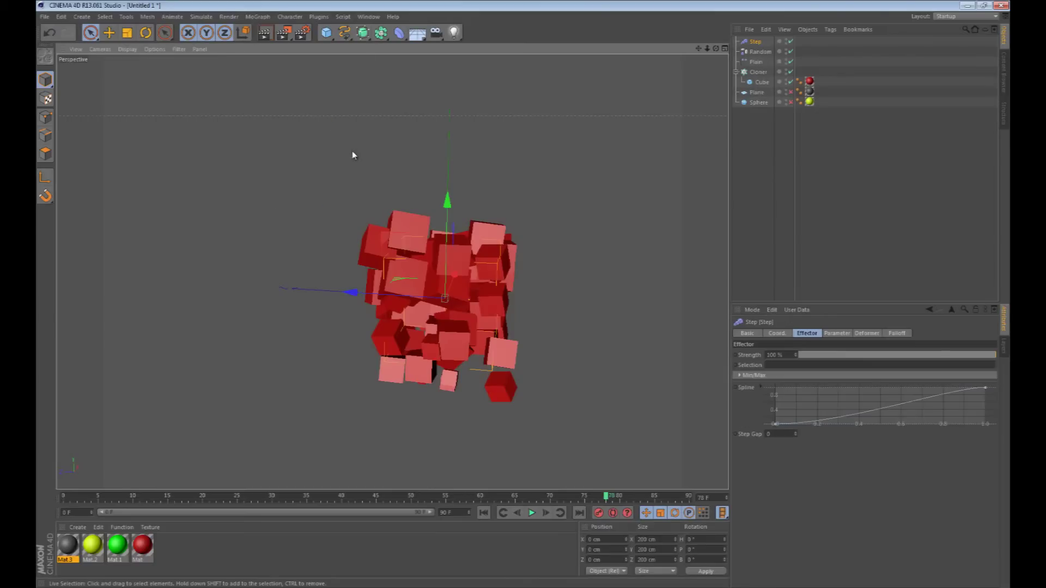
click(760, 53)
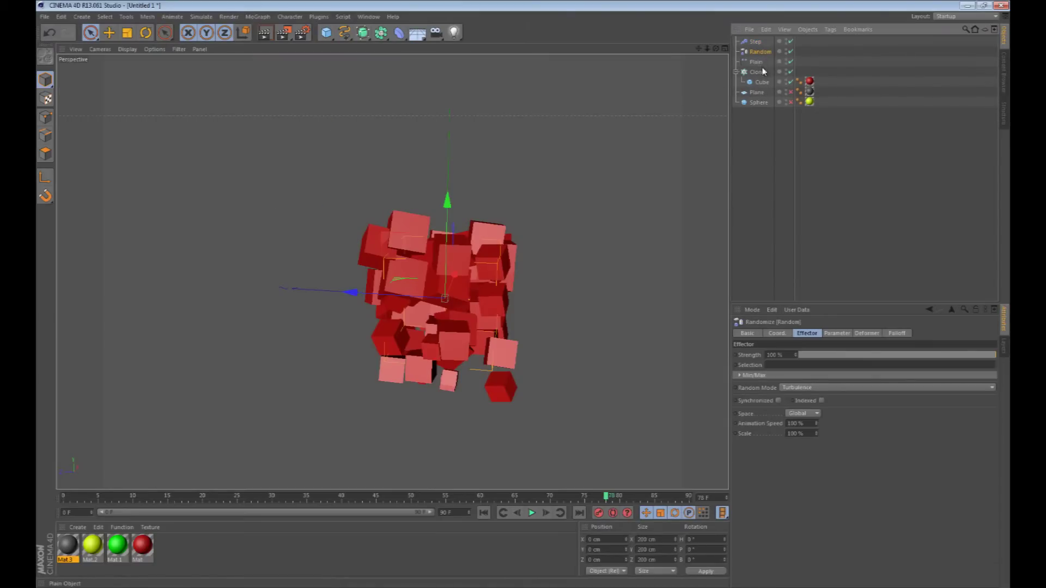
click(757, 62)
click(759, 72)
click(762, 83)
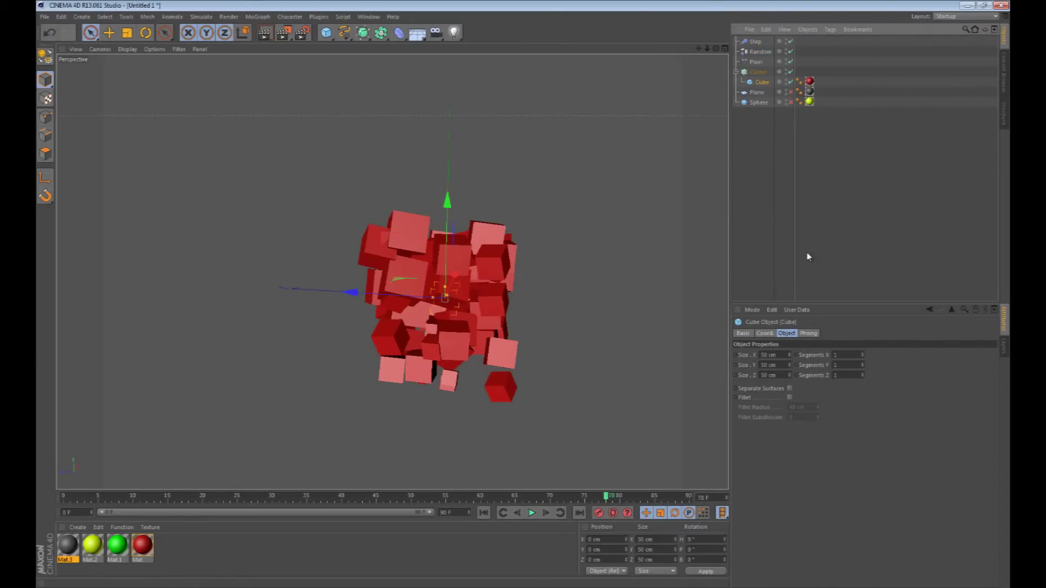
Step: Replace the Random effector with the Step effector in the Cloner's effectors list, and show the Step effector's transform parameters
click(759, 73)
click(866, 334)
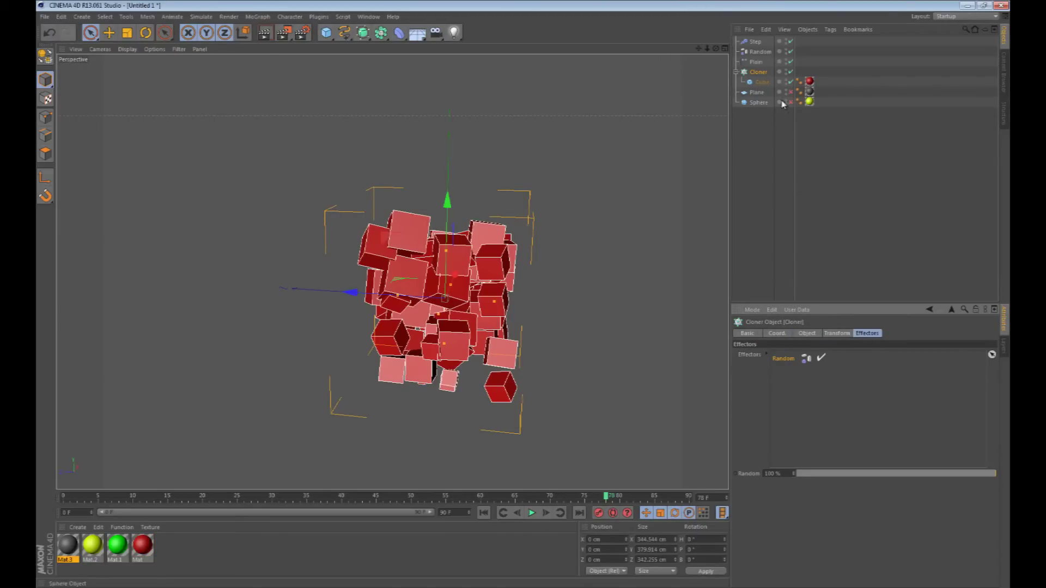
key(Delete)
click(756, 42)
drag(814, 386, 814, 387)
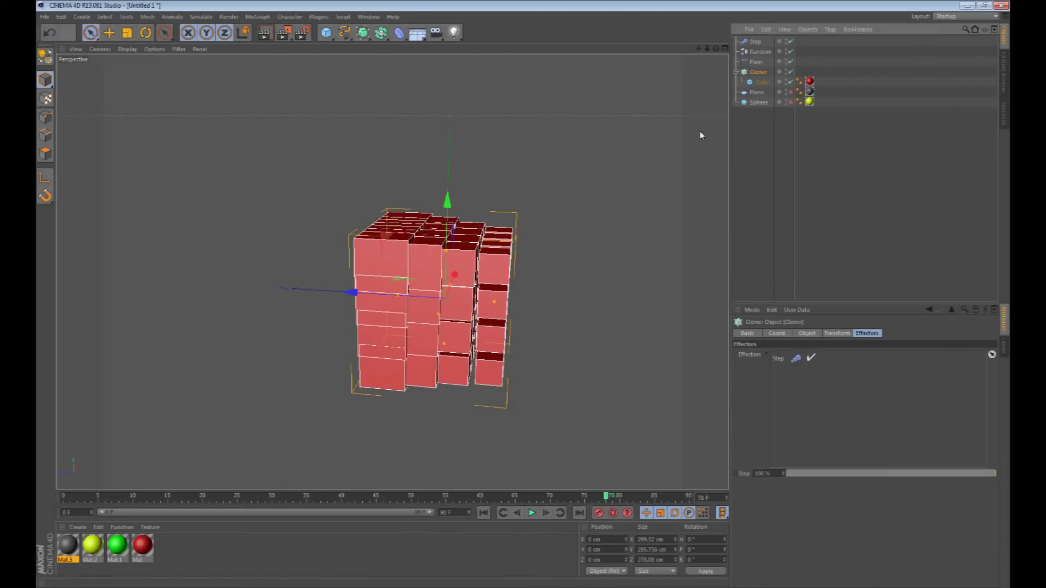
alt+drag(584, 206, 338, 217)
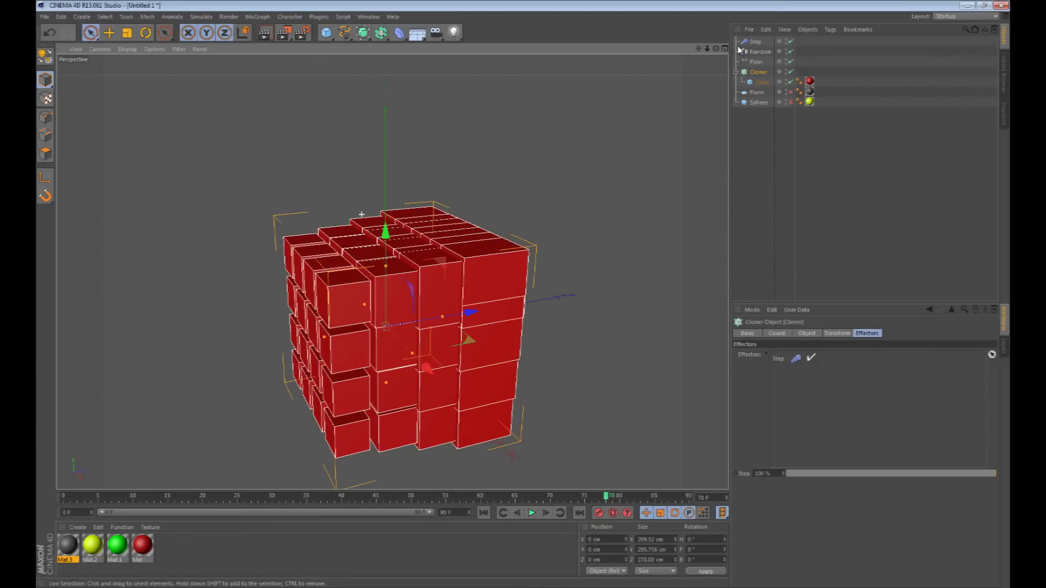
click(753, 43)
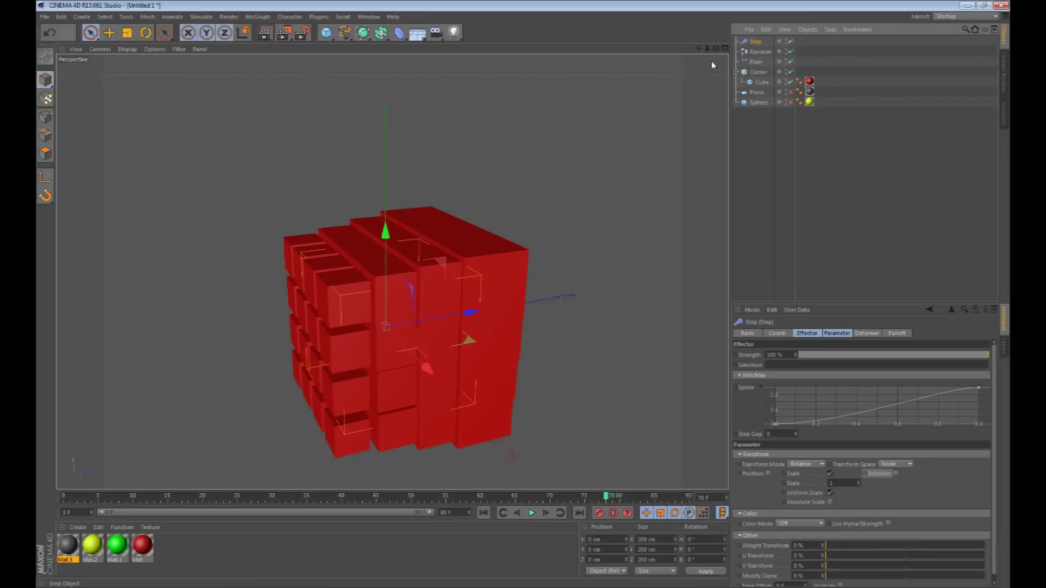
alt+middle_drag(504, 244, 537, 202)
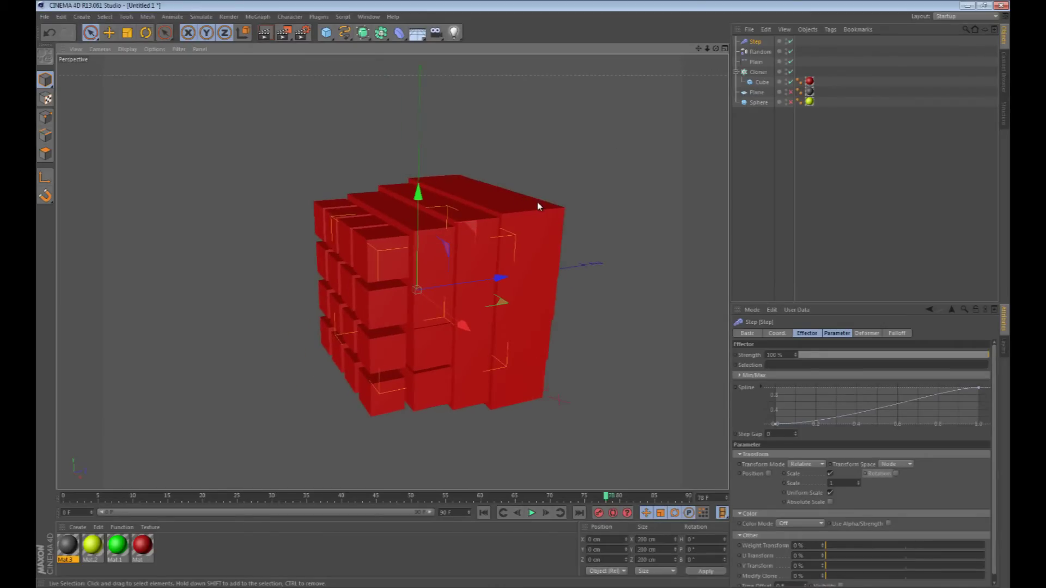
scroll(537, 201, down, 2)
click(837, 334)
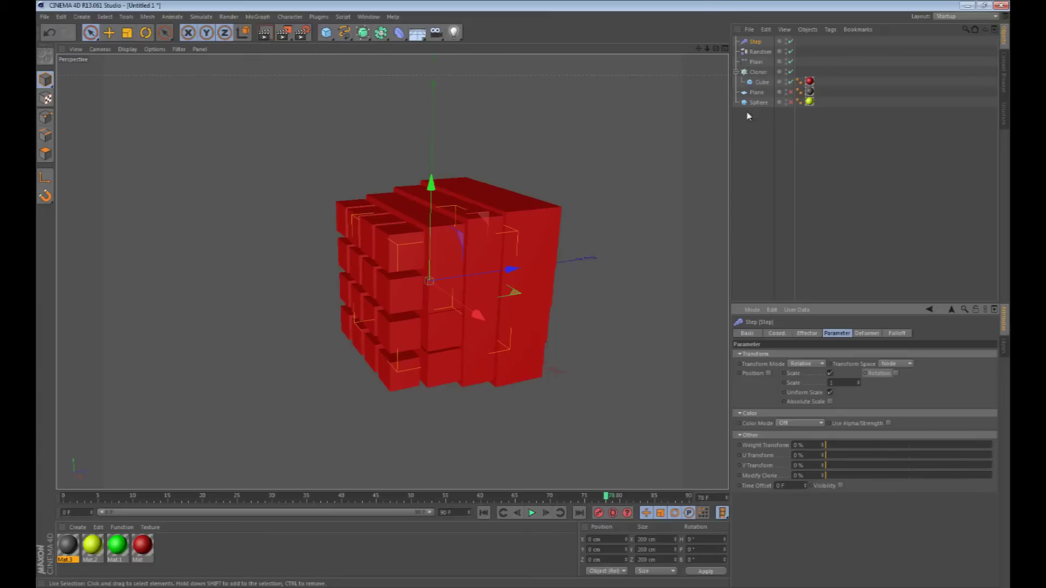
Step: Change the Cloner's mode from Grid Array to Linear and frame the column of cubes
click(754, 73)
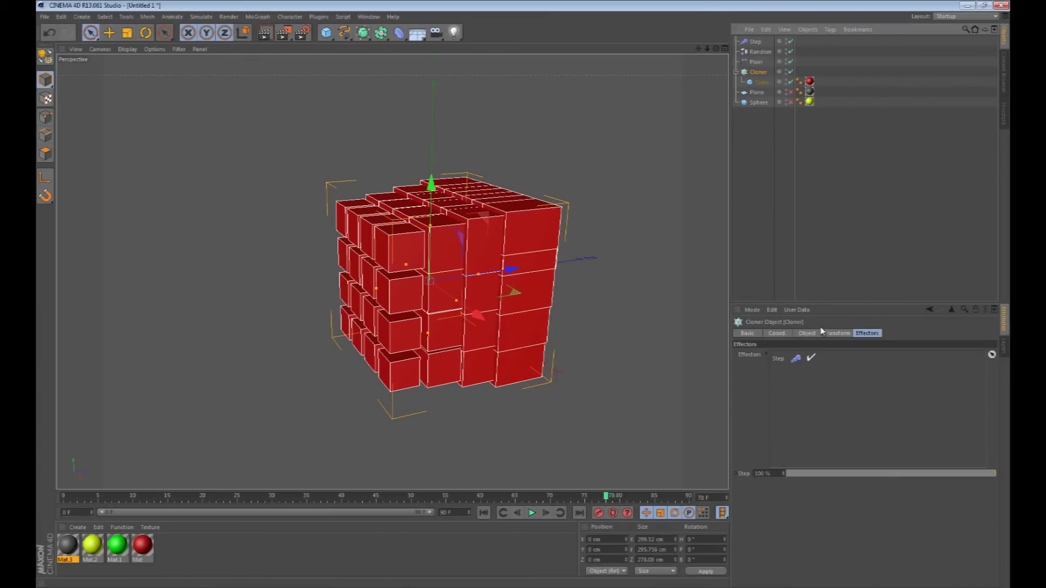
click(833, 333)
click(779, 354)
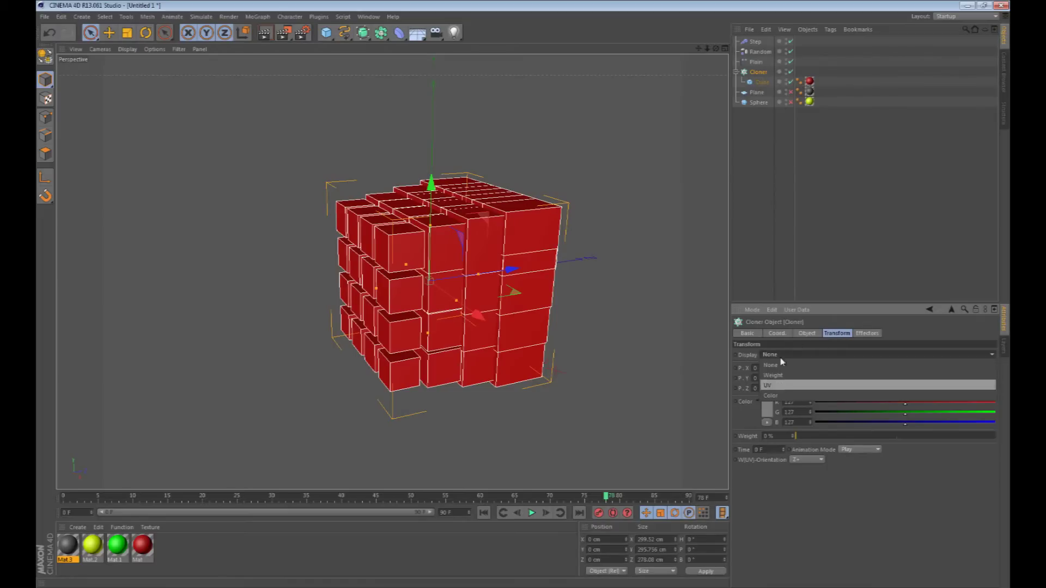
click(827, 334)
click(778, 355)
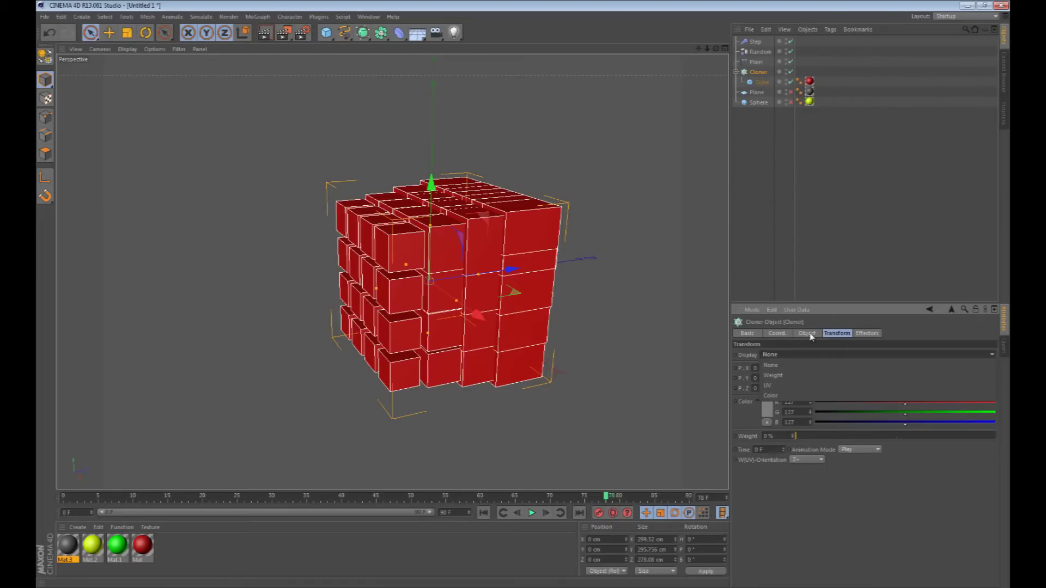
click(807, 334)
click(788, 355)
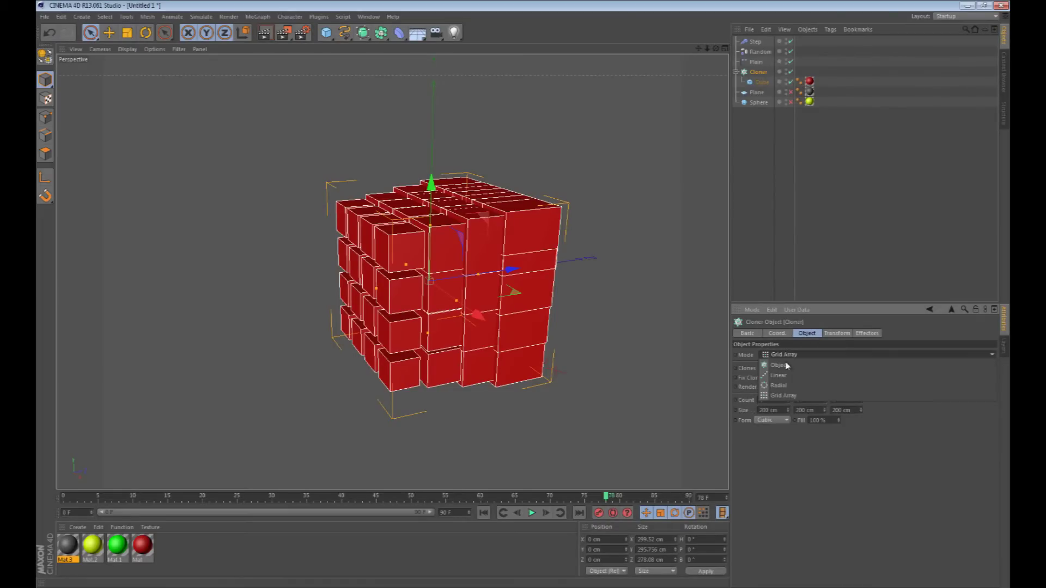
click(780, 378)
alt+middle_drag(557, 201, 540, 335)
scroll(519, 287, down, 6)
scroll(517, 286, down, 2)
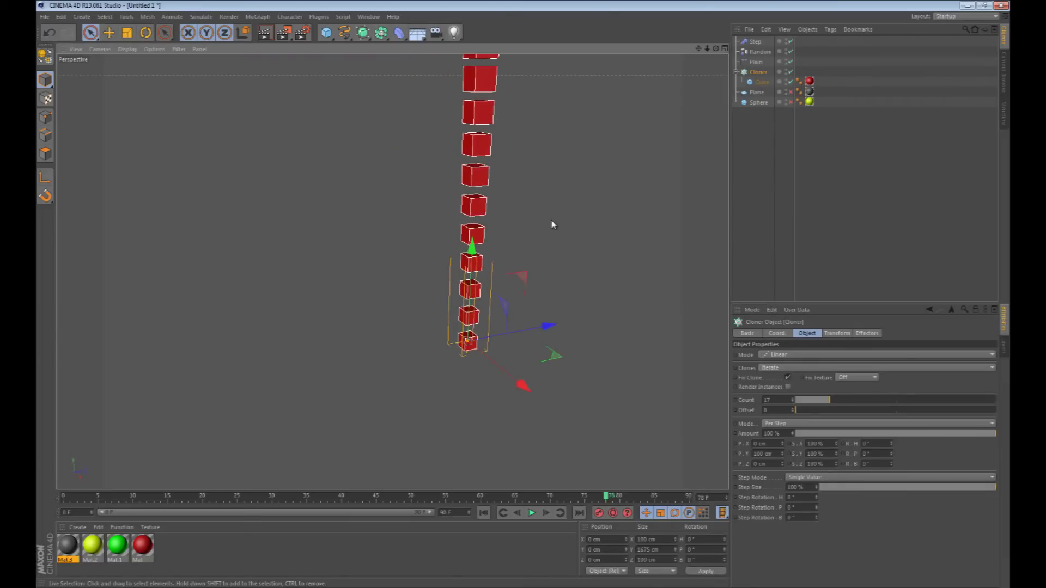
Step: Reduce the linear Cloner's count to 10 cubes
alt+middle_drag(551, 222, 518, 305)
drag(824, 402, 817, 401)
mouse_move(574, 270)
alt+mouse_down()
mouse_move(525, 247)
mouse_move(575, 256)
alt+mouse_up()
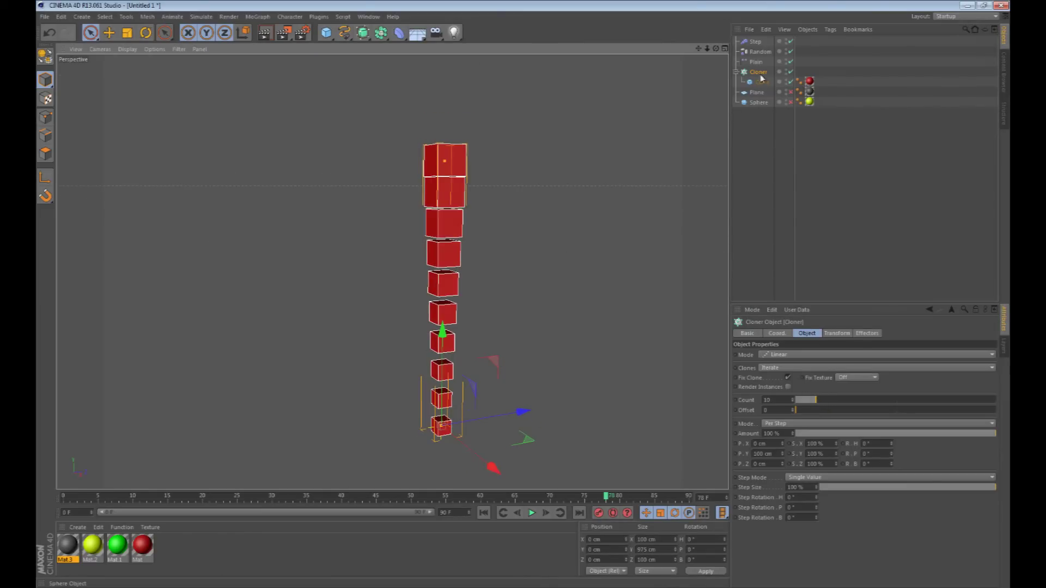
Step: In the Step effector's parameters, turn off Scale and enable Rotation with a heading (R.H) of 180°
click(755, 41)
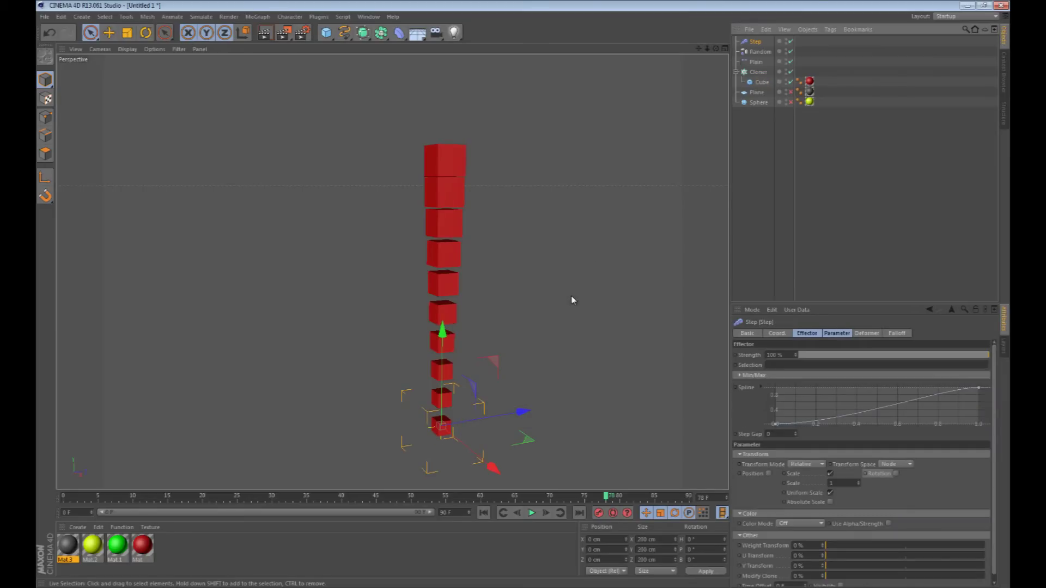
click(833, 334)
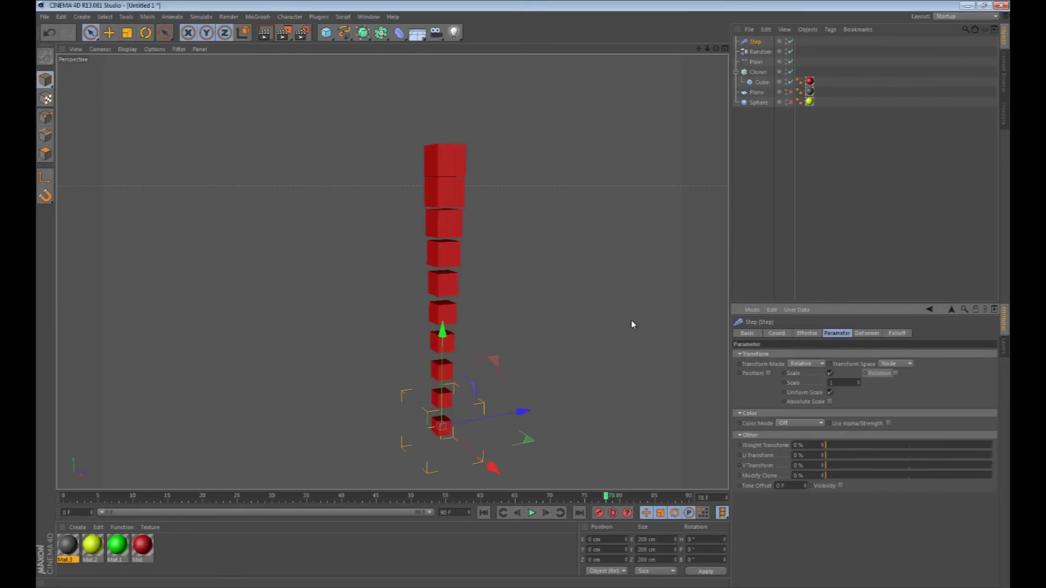
mouse_move(531, 325)
alt+mouse_down()
mouse_move(538, 280)
mouse_move(551, 282)
mouse_move(523, 210)
mouse_move(550, 227)
mouse_move(518, 213)
alt+mouse_up()
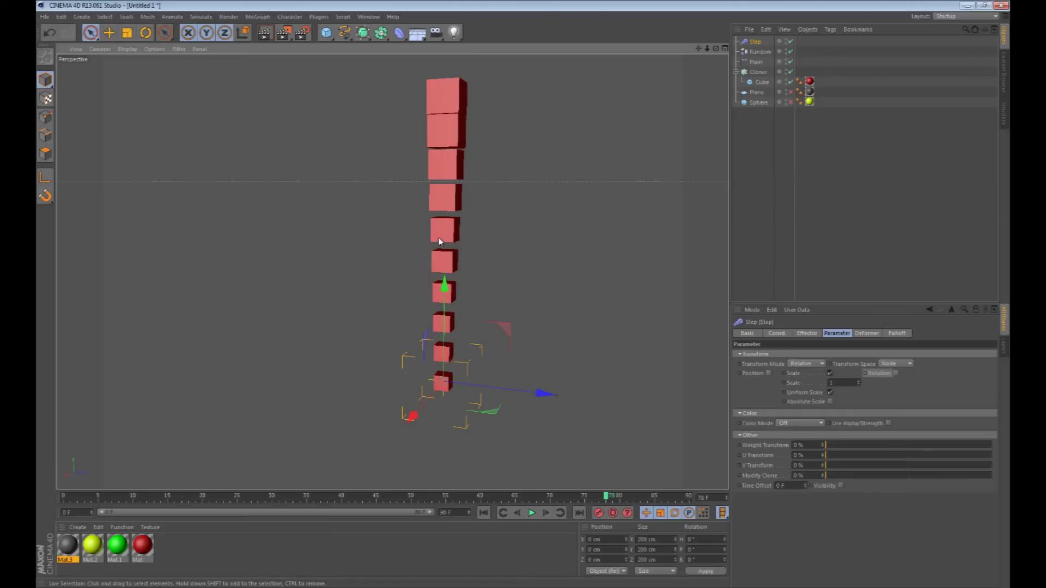
click(829, 374)
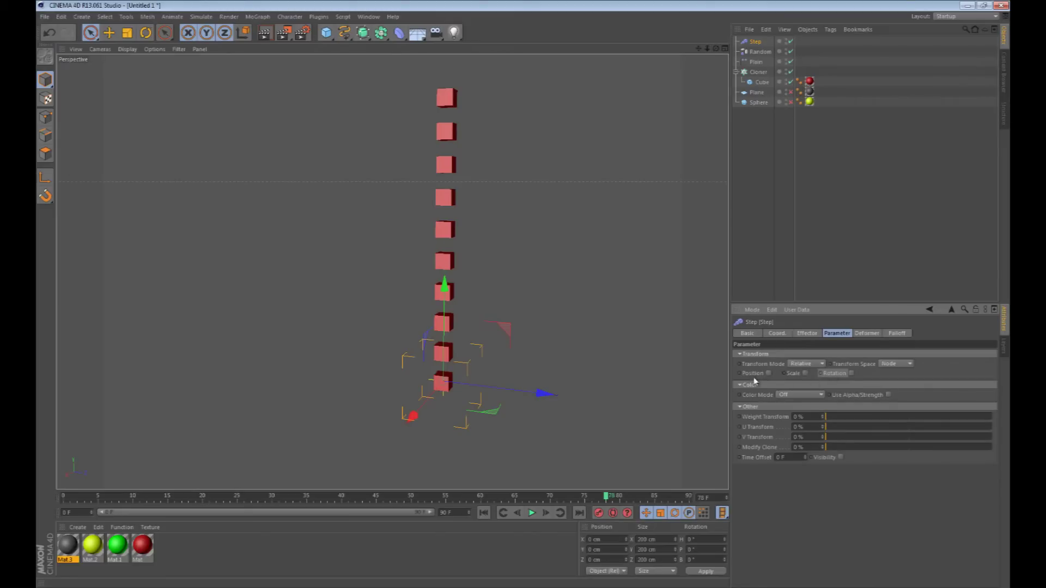
click(851, 374)
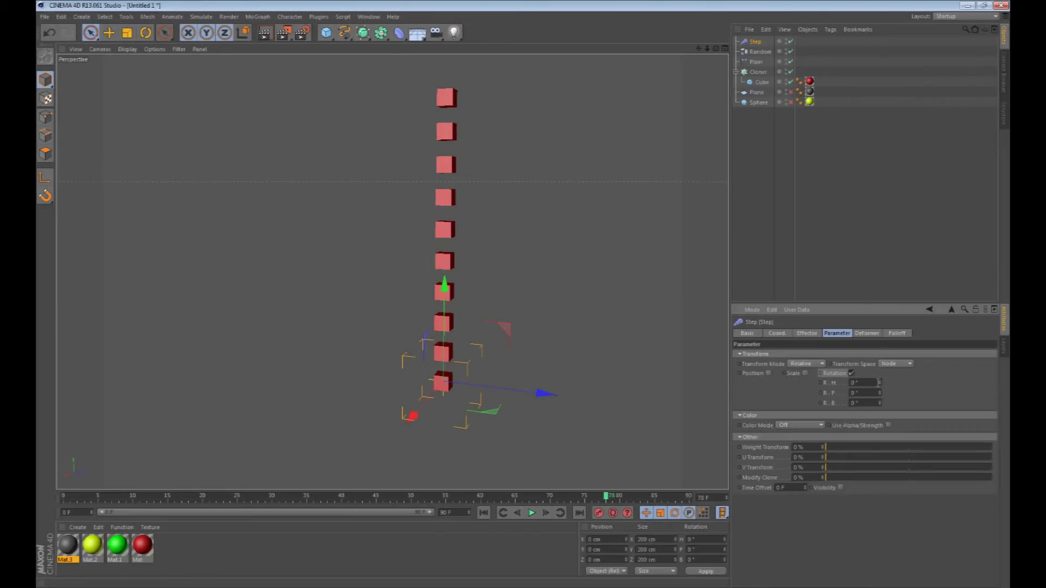
drag(883, 385, 882, 384)
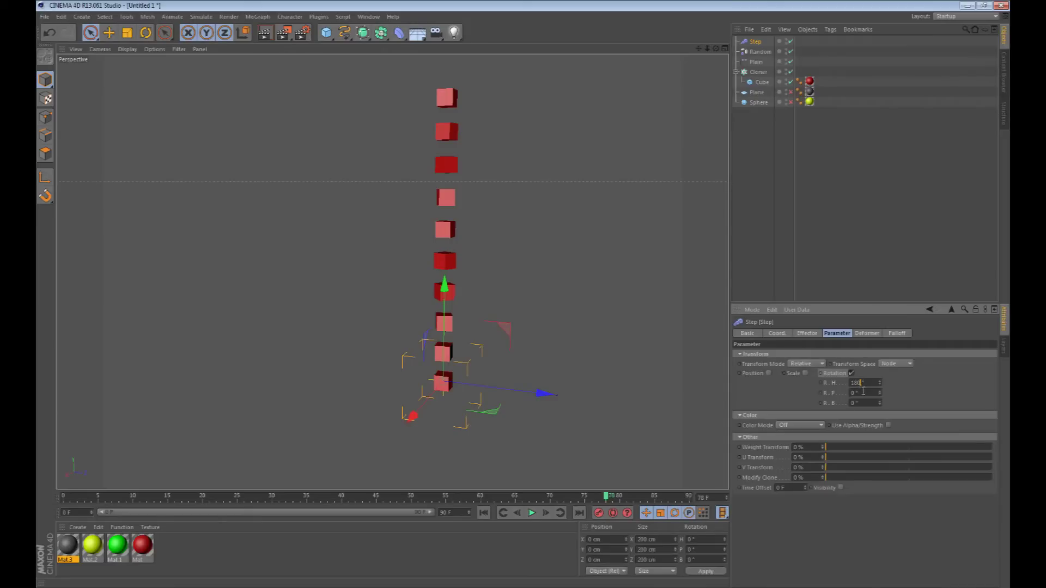
click(549, 208)
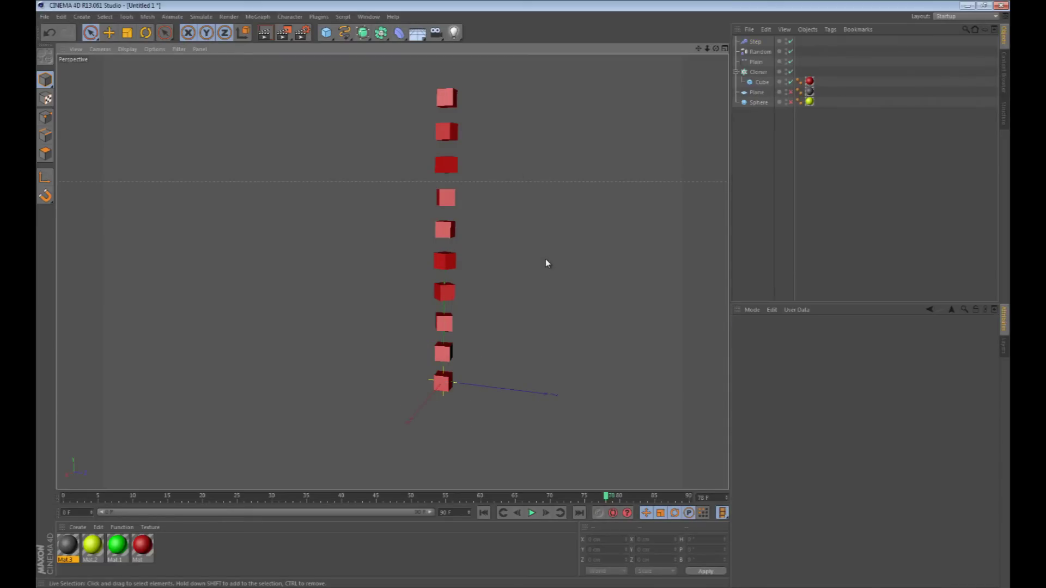
Step: Examine how the cubes rotate progressively along the column from several viewing angles
click(441, 104)
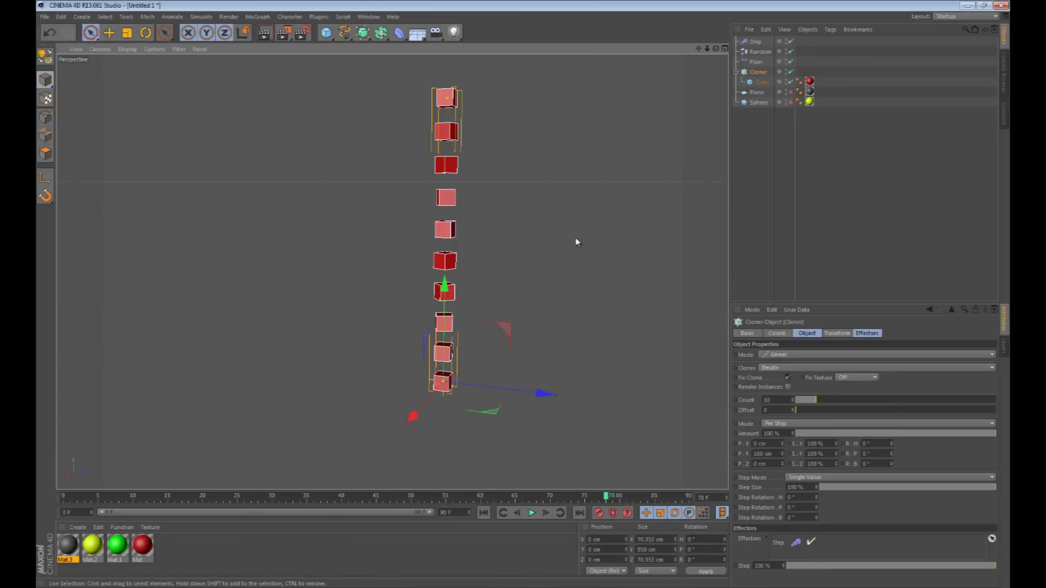
alt+drag(576, 242, 564, 249)
mouse_move(550, 215)
alt+middle_down()
mouse_move(565, 248)
mouse_move(551, 238)
alt+middle_up()
mouse_move(509, 256)
alt+mouse_down()
mouse_move(554, 264)
mouse_move(510, 270)
alt+mouse_up()
alt+drag(537, 306, 532, 287)
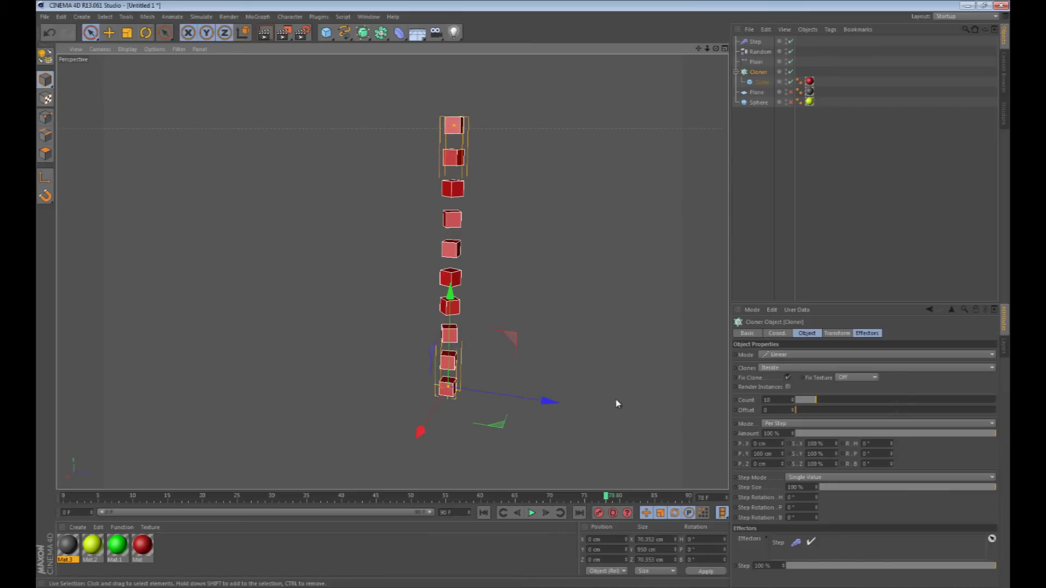
click(838, 222)
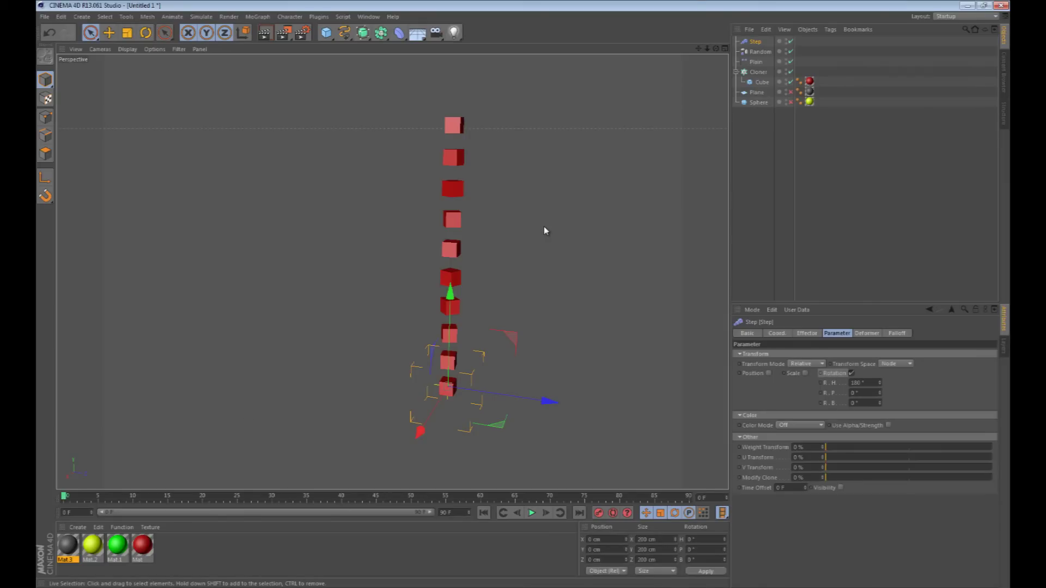
alt+drag(546, 227, 433, 176)
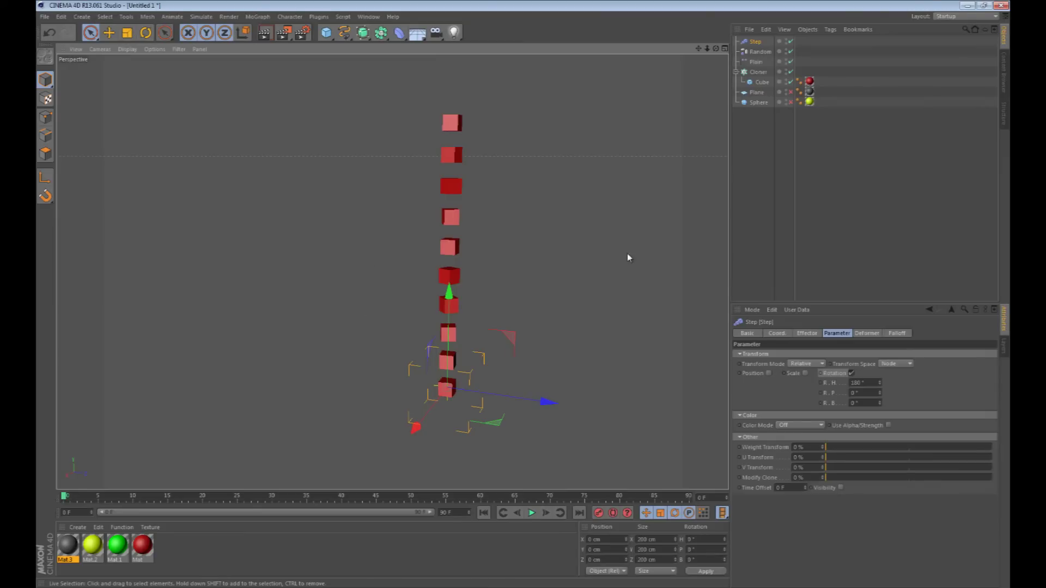
Step: Delete the Step, Random and Plain effectors from the scene and select the Cloner
shift+click(757, 62)
key(Delete)
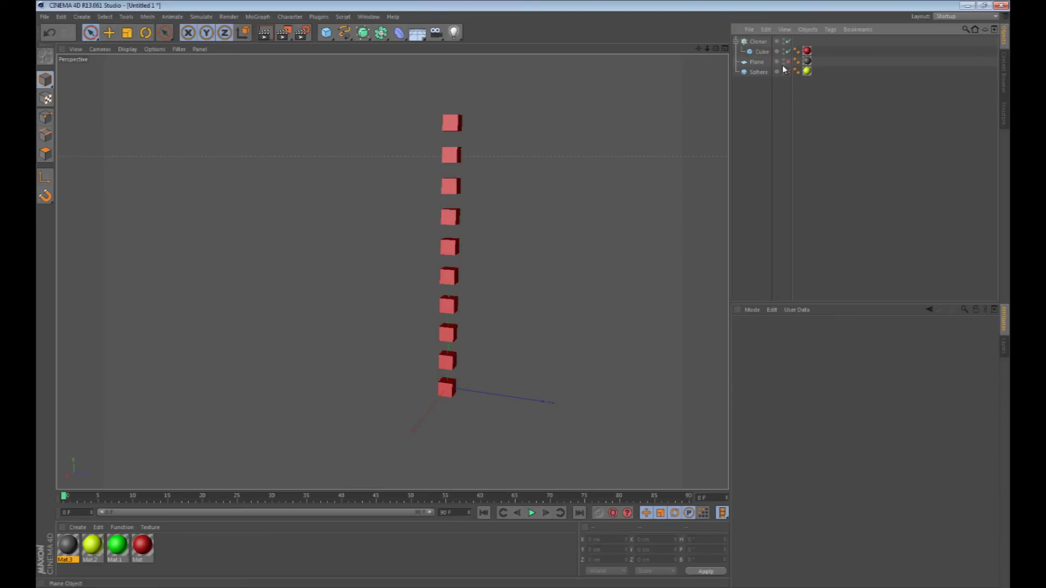
click(758, 43)
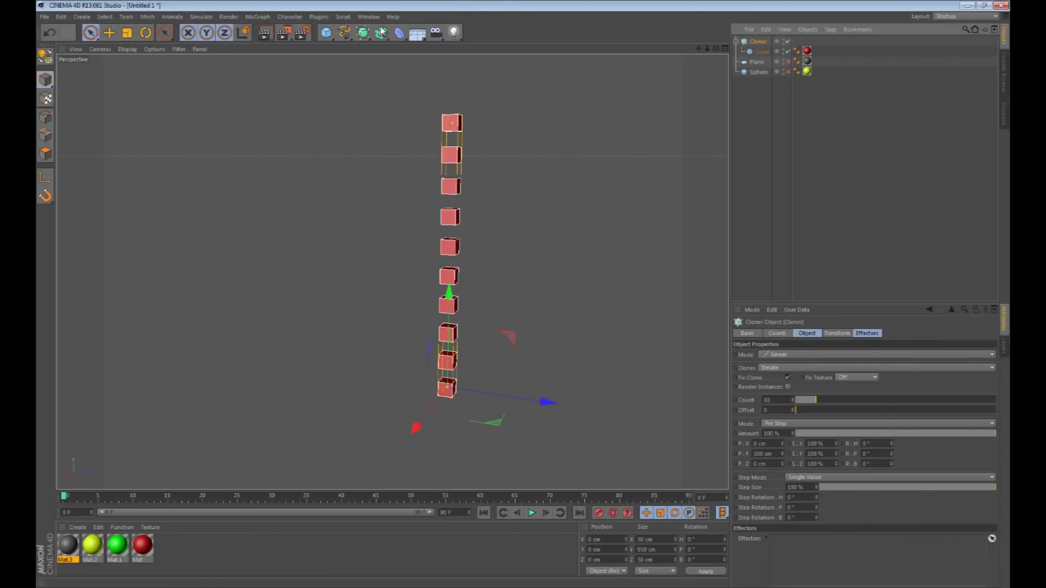
Step: Draw an open Cubic spline of 13 points that curves around the cube column and spirals inward, and return to Model mode with Live Selection
click(343, 33)
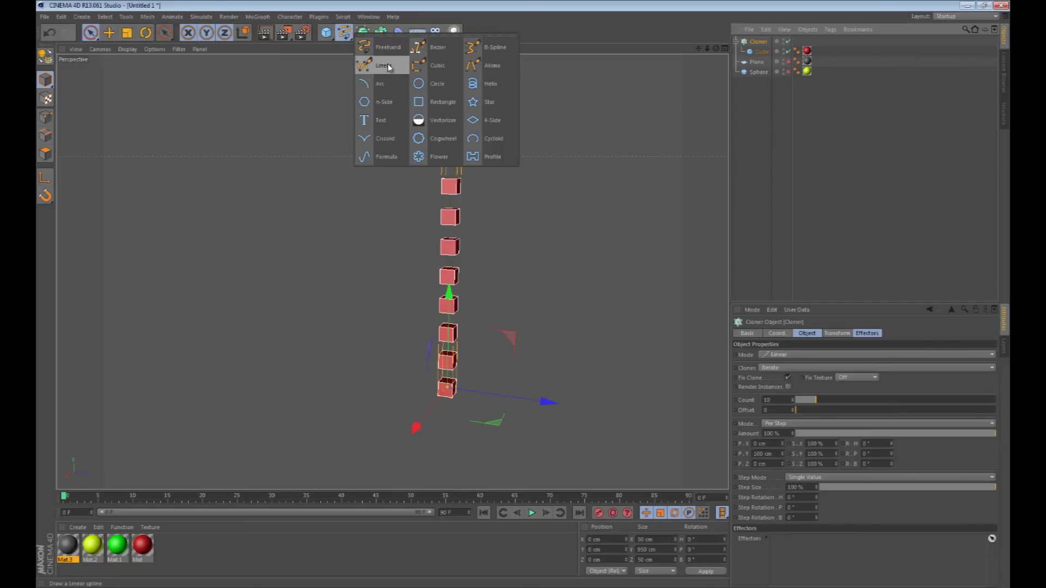
click(430, 65)
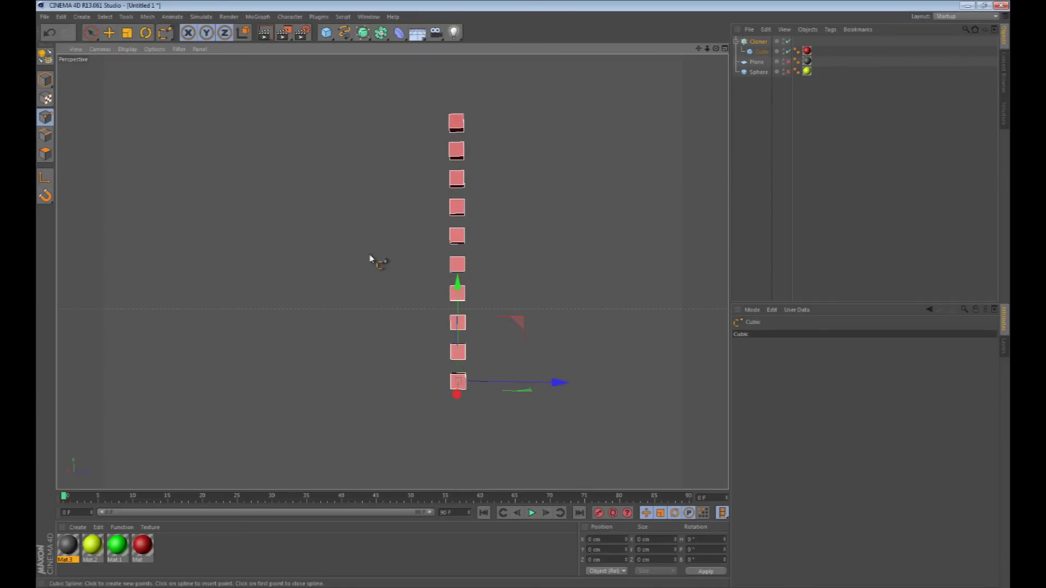
click(223, 339)
click(188, 185)
click(338, 126)
click(632, 139)
click(696, 270)
click(617, 327)
click(513, 231)
click(387, 255)
click(385, 392)
click(578, 458)
click(644, 381)
click(519, 332)
click(430, 315)
click(44, 80)
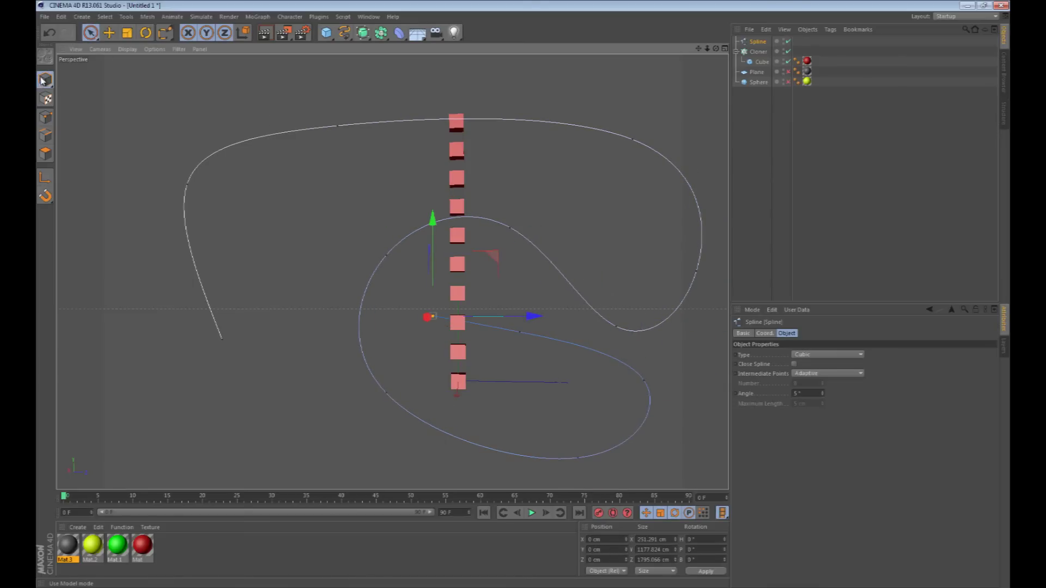
click(90, 33)
click(320, 195)
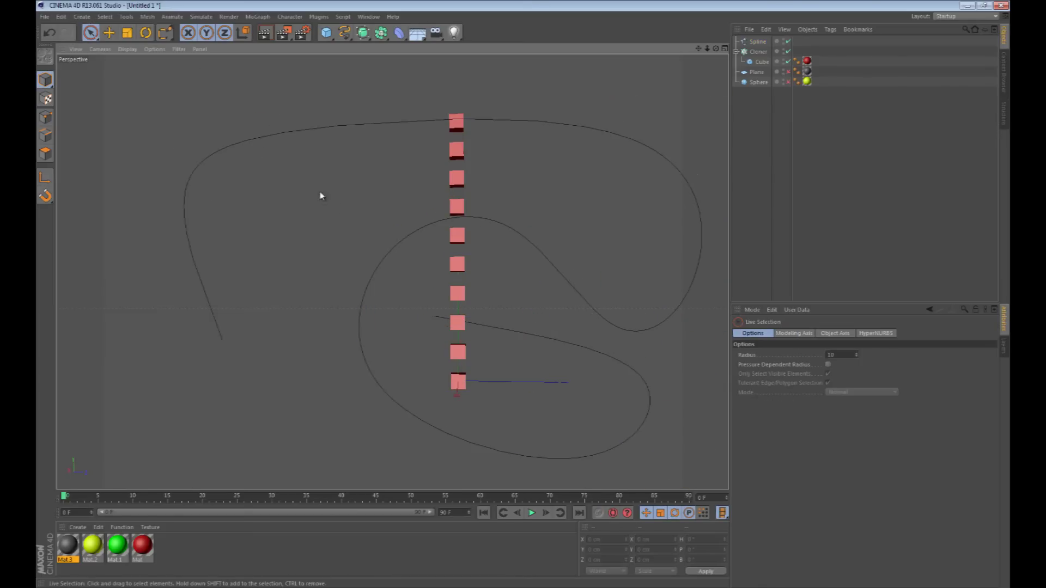
Step: Switch the Cloner's mode from Linear to Object and assign the new spline as its object in place of the plane
click(258, 137)
alt+drag(487, 214, 636, 215)
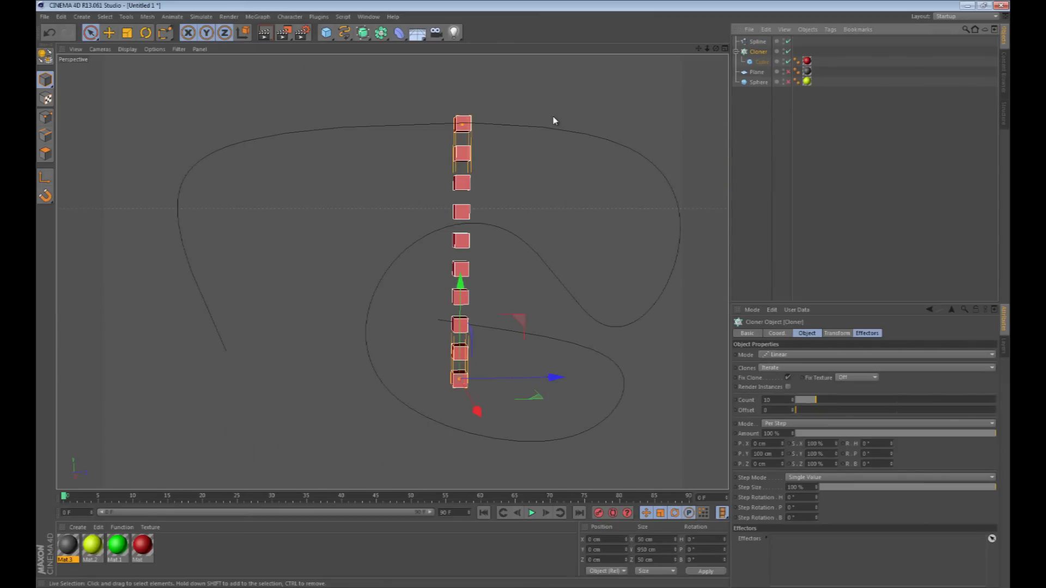
click(796, 354)
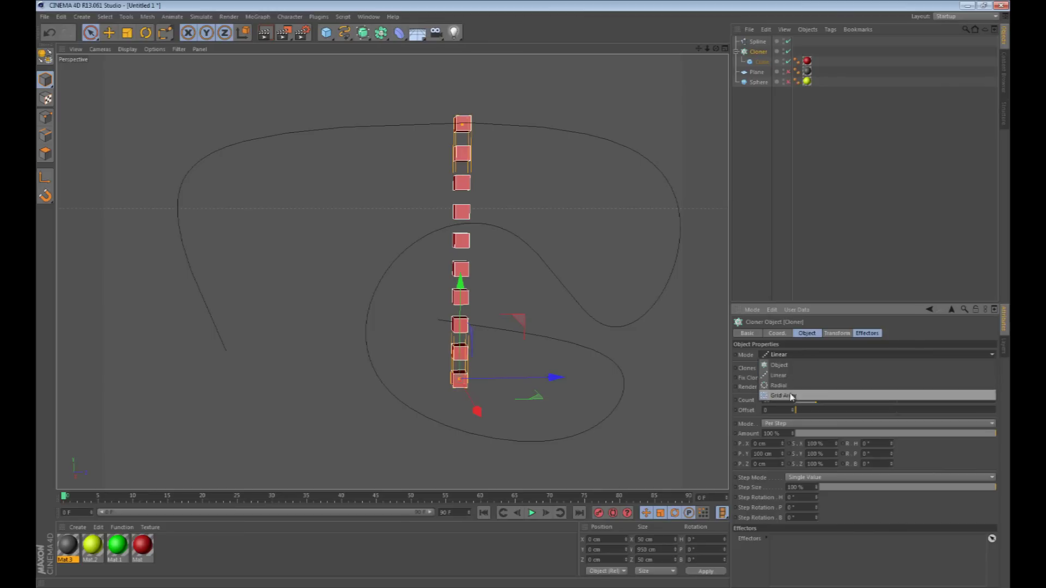
click(785, 365)
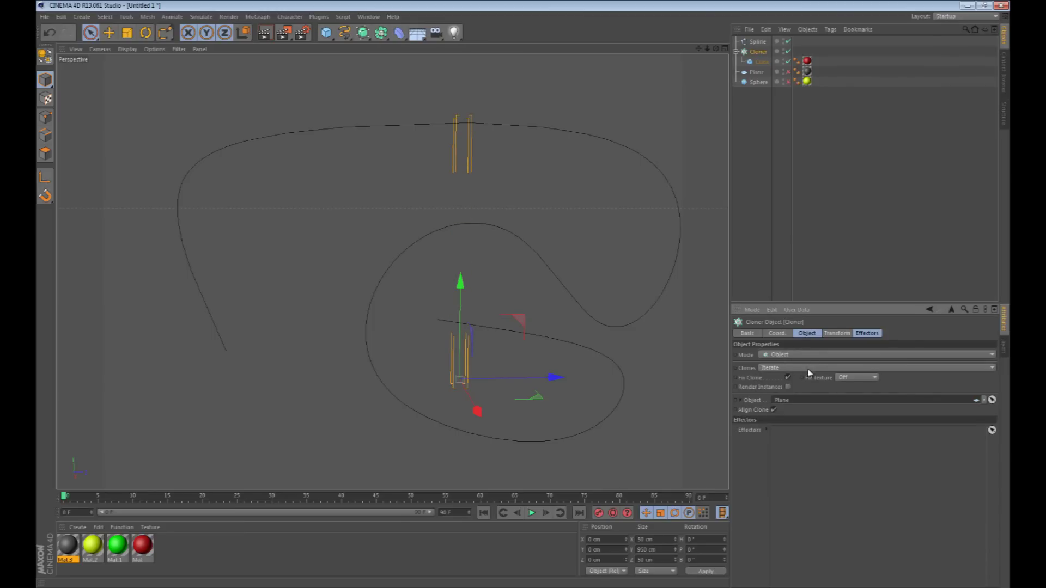
click(807, 334)
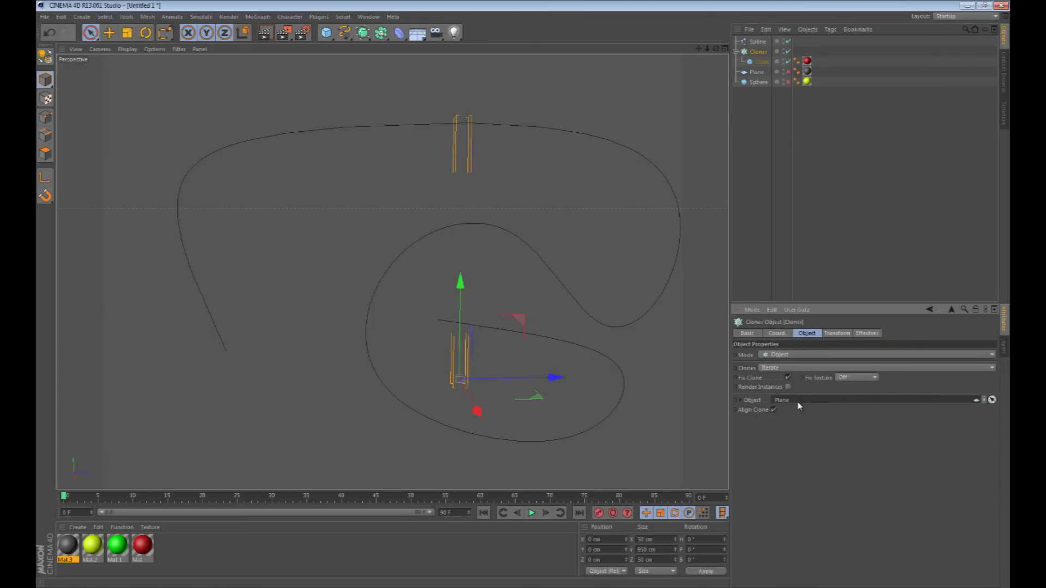
drag(757, 42, 791, 405)
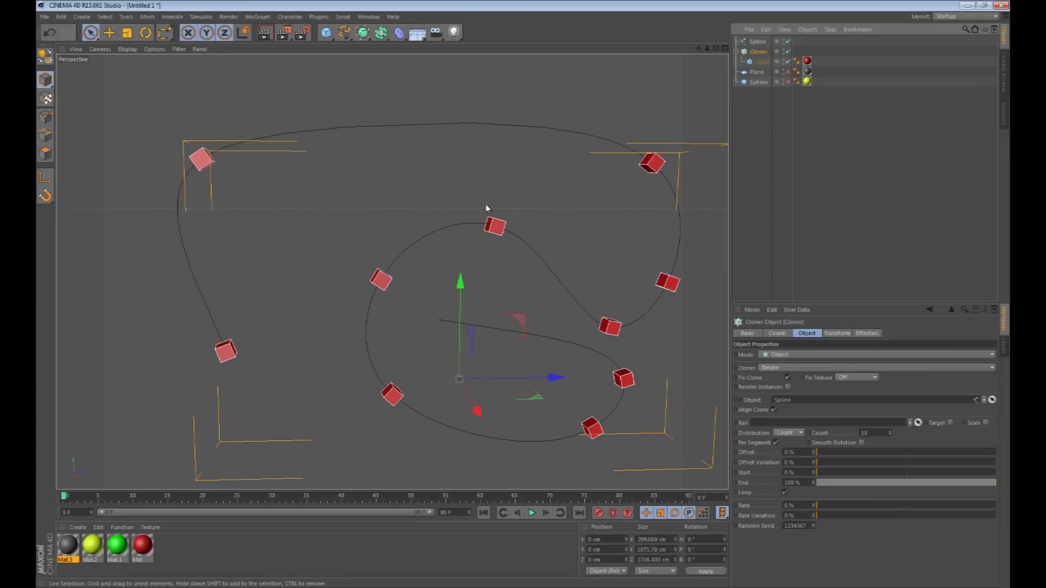
alt+drag(571, 257, 585, 232)
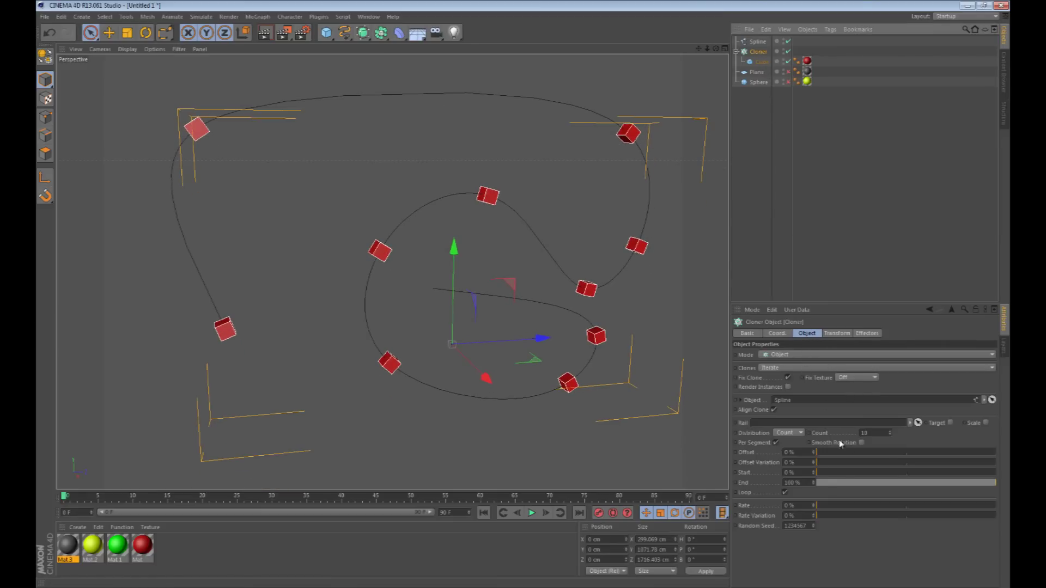
Step: Turn off Per Segment for the clones on the spline, and set their distribution to Even with a count of 81
drag(889, 431, 888, 430)
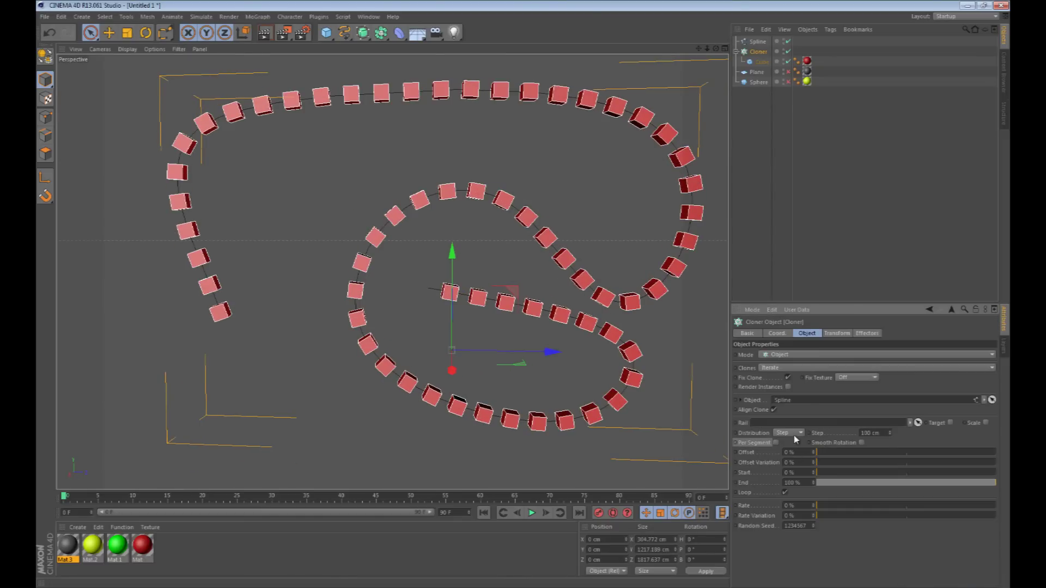
click(794, 435)
click(794, 439)
click(794, 434)
click(789, 462)
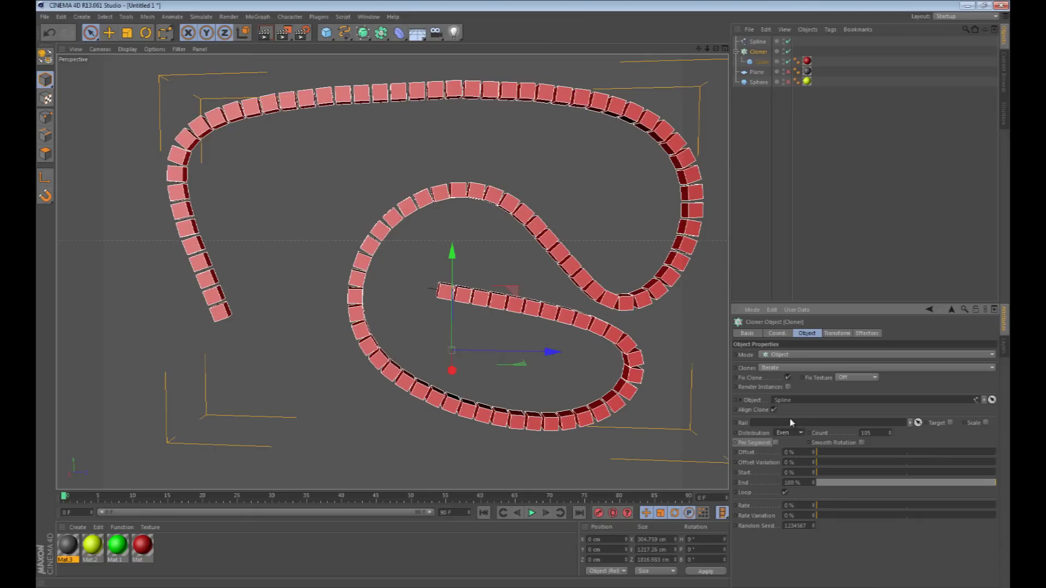
mouse_move(501, 226)
alt+mouse_down()
mouse_move(563, 218)
mouse_move(550, 240)
alt+mouse_up()
drag(892, 434, 891, 433)
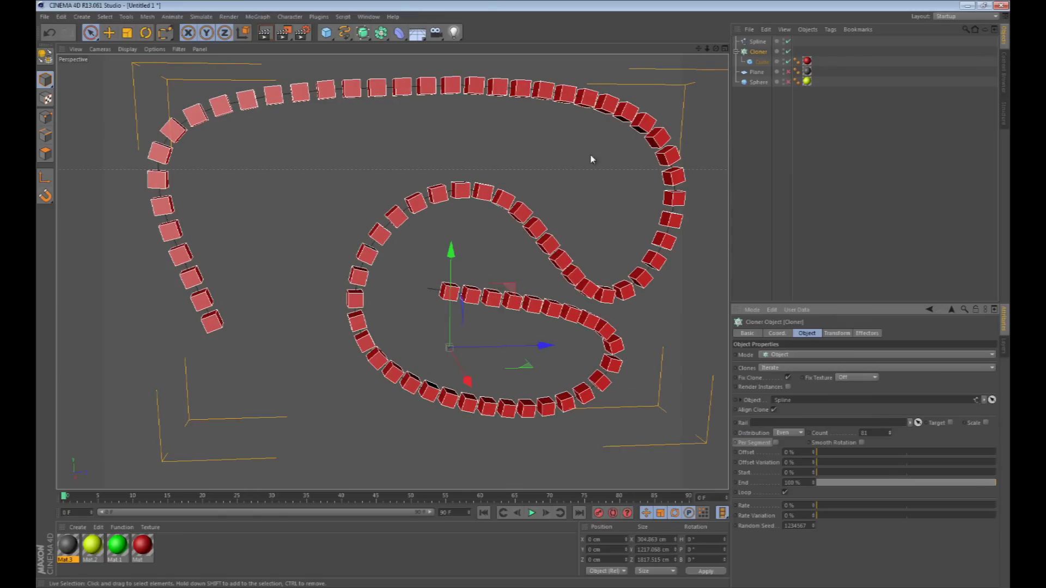
Step: In Points mode, move the spline's inner end point upward and further into the loop
click(45, 117)
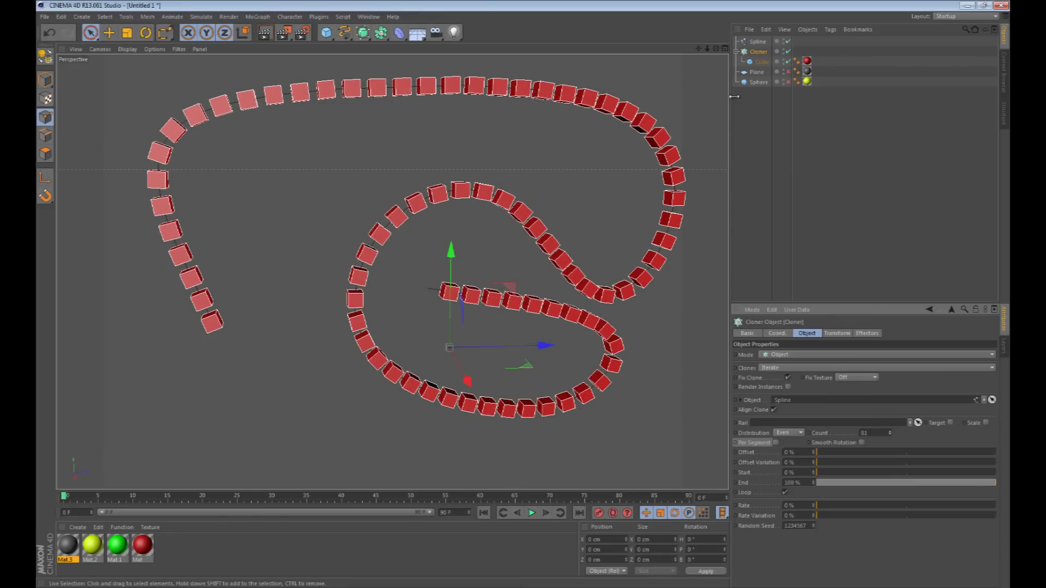
click(757, 42)
drag(428, 187, 427, 159)
drag(540, 259, 588, 257)
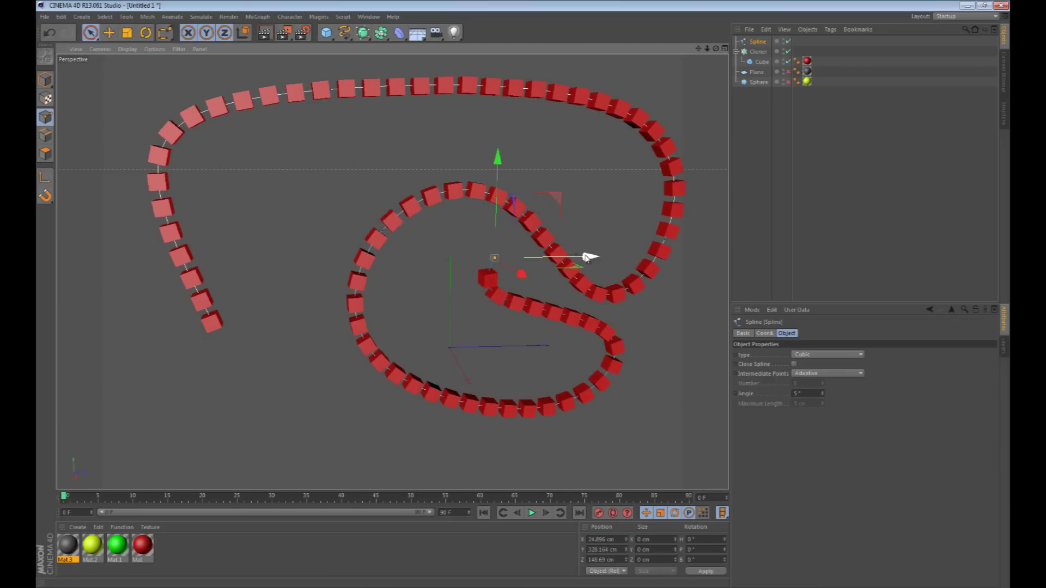
drag(497, 157, 498, 134)
Step: Move the point at the upper left of the spline's inner loop outward to about Y 638 cm, Z -455 cm
click(385, 236)
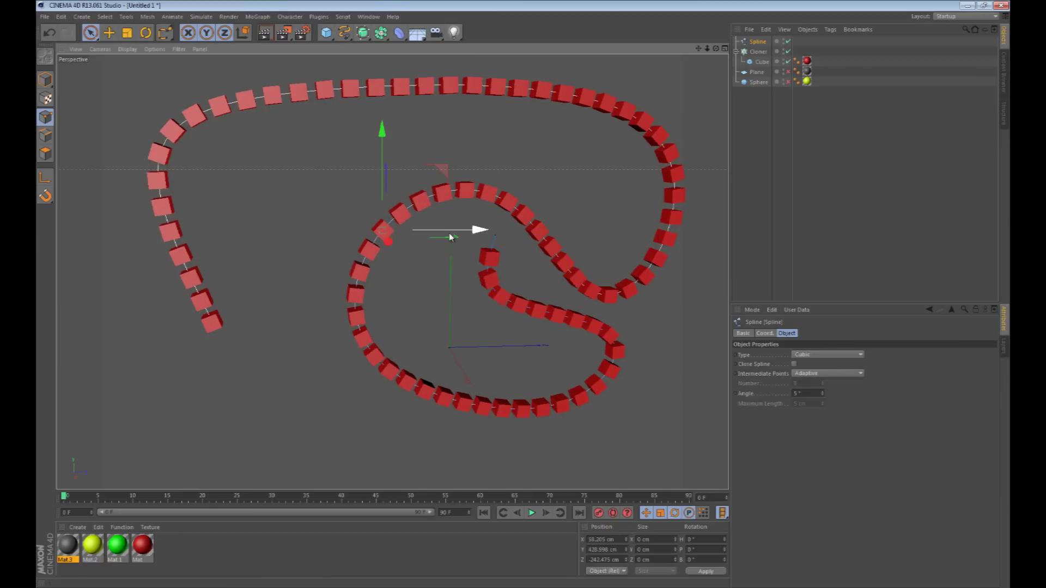
drag(479, 229, 423, 229)
drag(323, 138, 324, 87)
drag(427, 182, 295, 207)
mouse_move(191, 77)
mouse_down()
mouse_move(191, 65)
mouse_move(207, 69)
mouse_up()
drag(294, 161, 413, 159)
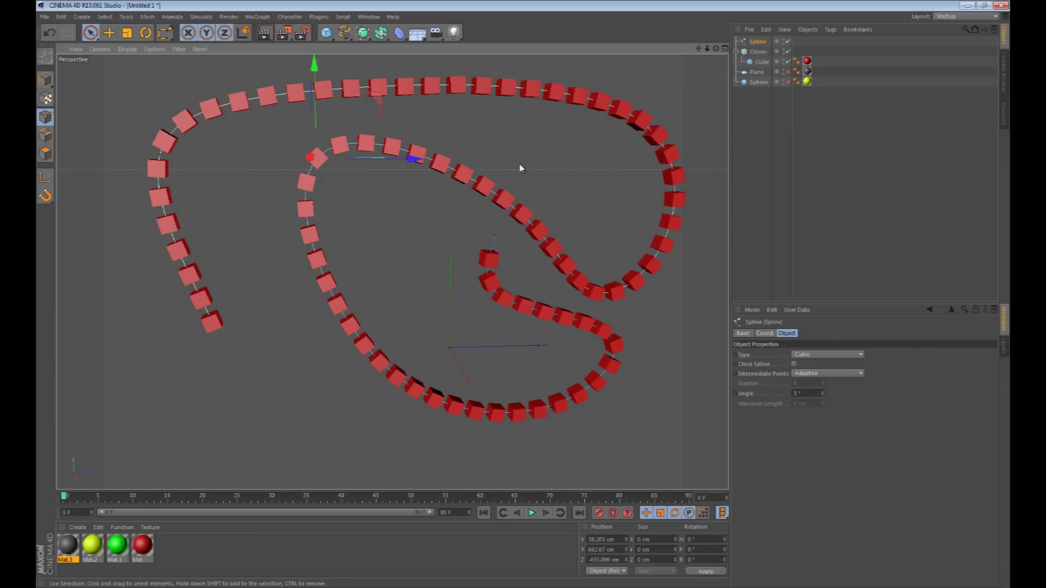
drag(318, 73, 315, 64)
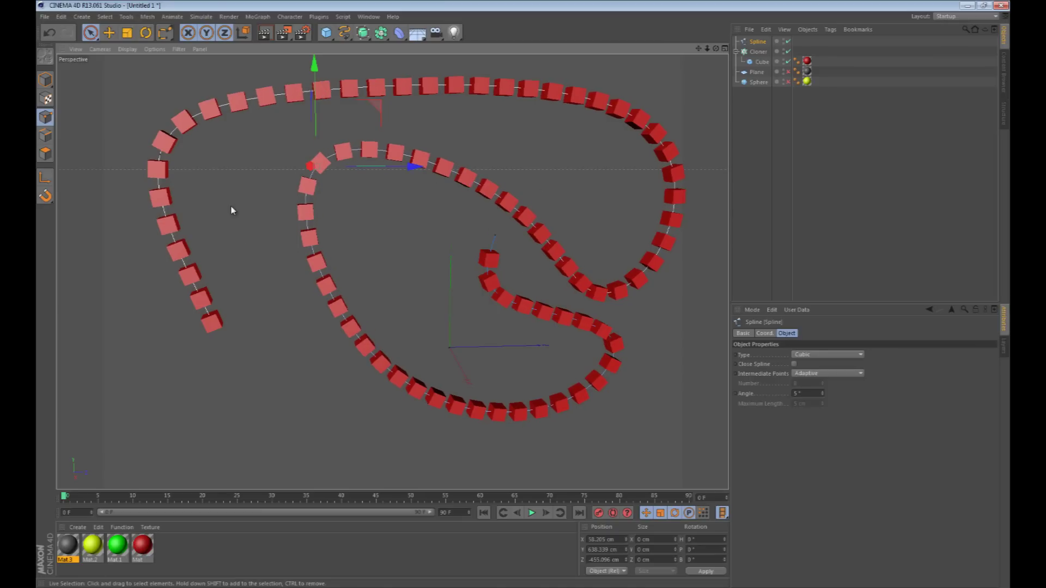
Step: Inspect the chain of cubes along the reshaped spline from several viewing angles
mouse_move(309, 239)
alt+mouse_down()
mouse_move(518, 338)
mouse_move(379, 243)
alt+mouse_up()
mouse_move(407, 195)
alt+mouse_down()
mouse_move(435, 264)
mouse_move(420, 237)
mouse_move(408, 260)
alt+mouse_up()
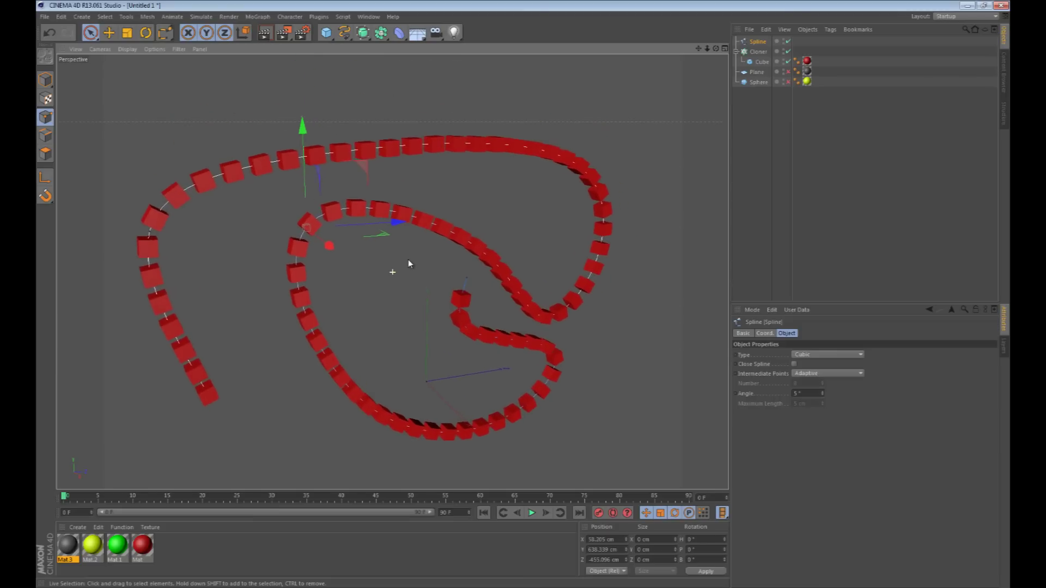
mouse_move(481, 263)
alt+mouse_down()
mouse_move(251, 266)
mouse_move(452, 242)
alt+mouse_up()
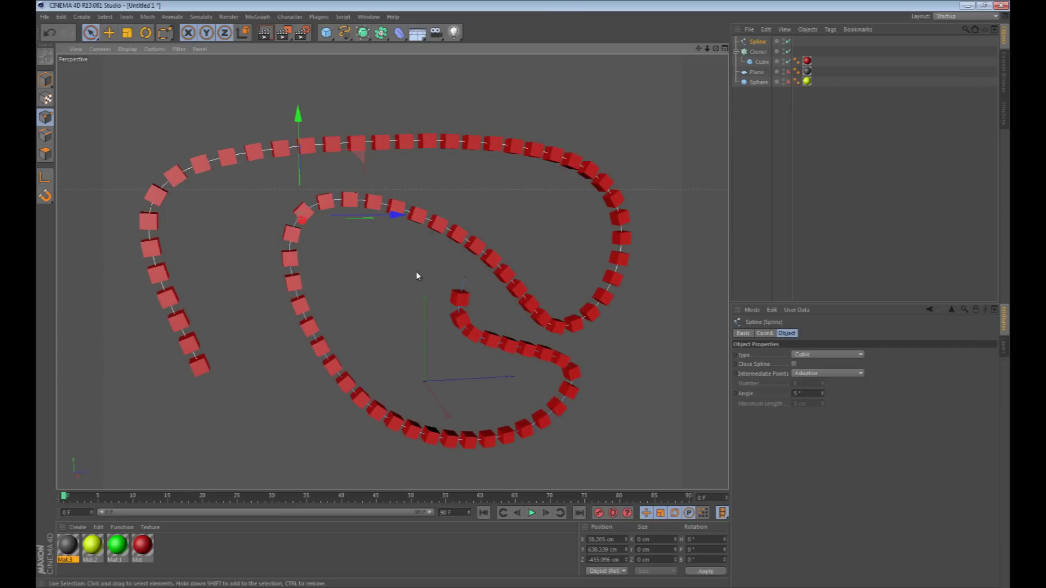
mouse_move(380, 255)
alt+mouse_down()
mouse_move(394, 278)
mouse_move(471, 292)
alt+mouse_up()
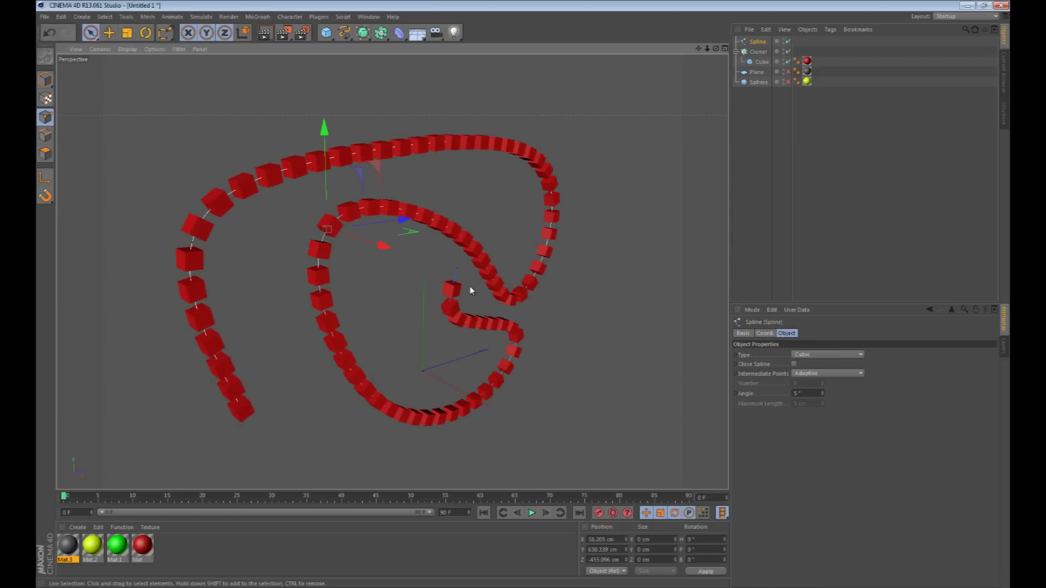
mouse_move(400, 279)
alt+mouse_down()
mouse_move(390, 271)
mouse_move(553, 285)
mouse_move(434, 273)
mouse_move(420, 292)
mouse_move(410, 273)
mouse_move(406, 285)
mouse_move(382, 283)
mouse_move(396, 278)
alt+mouse_up()
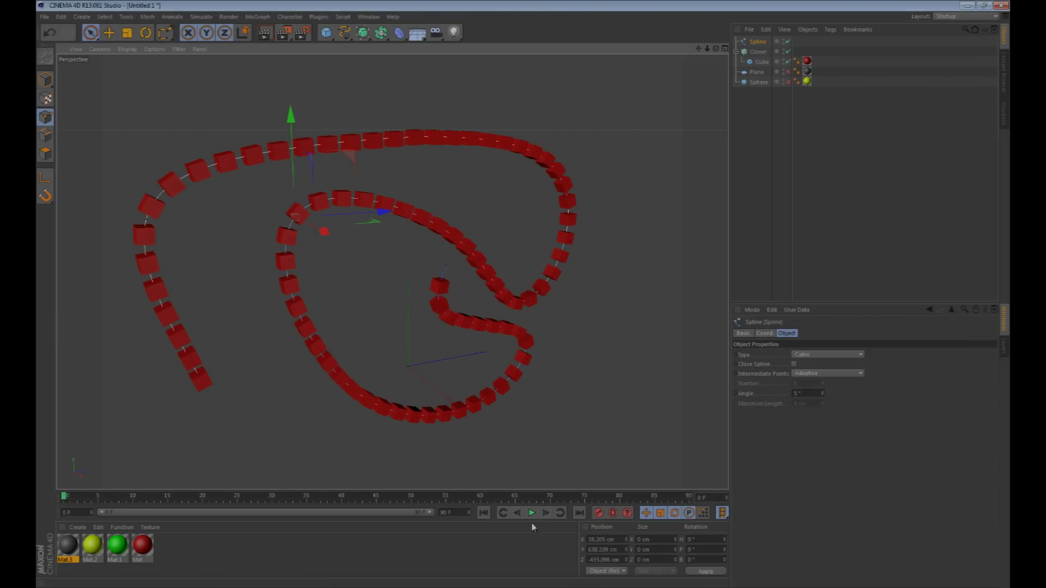